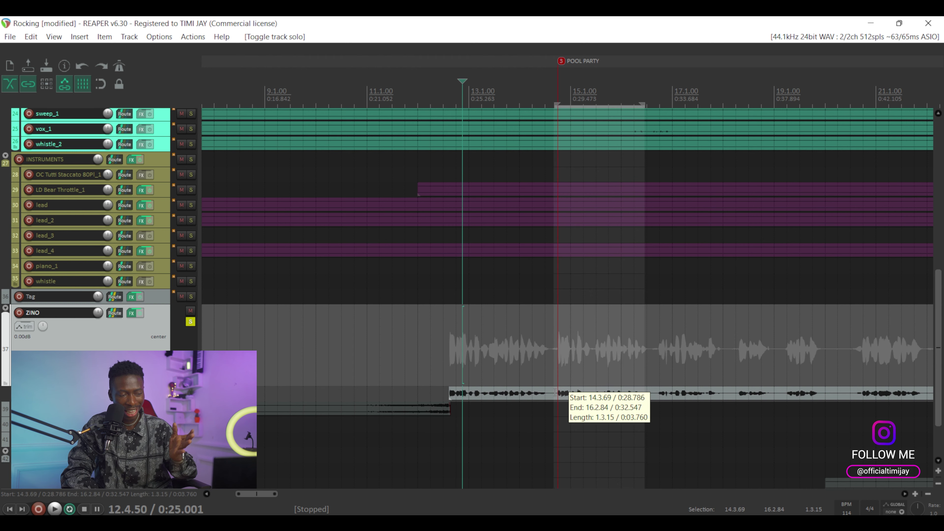
- Set the time selection from 14.3.32 to 16.3.08, starting just before the POOL PARTY marker
scroll(549, 353, up, 4)
scroll(803, 353, right, 3)
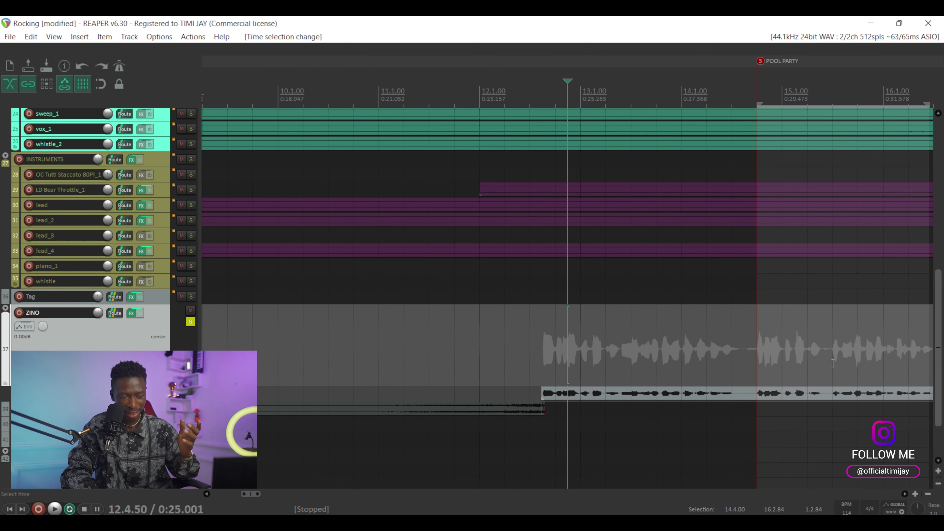
click(799, 356)
scroll(800, 355, right, 3)
drag(617, 355, 626, 358)
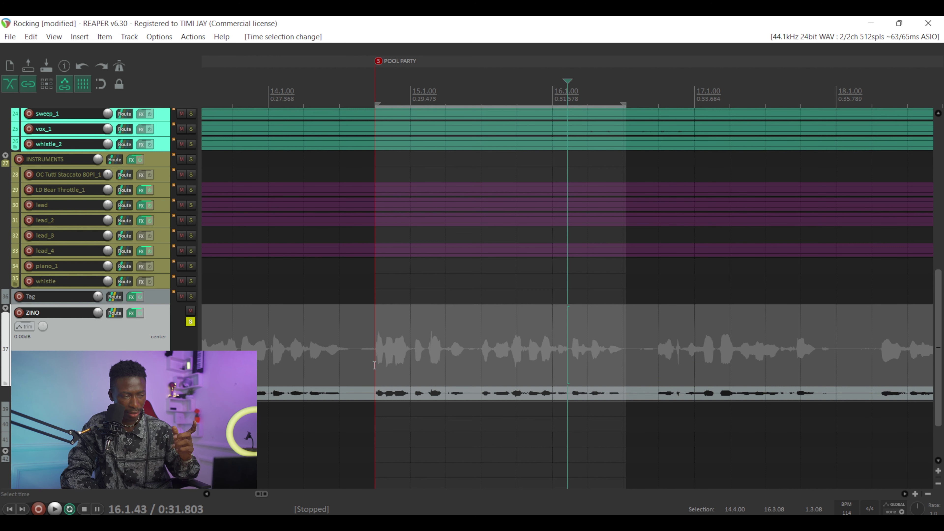
drag(374, 362, 353, 367)
- Play the soloed ZINO vocal from the start of the time selection
key(space)
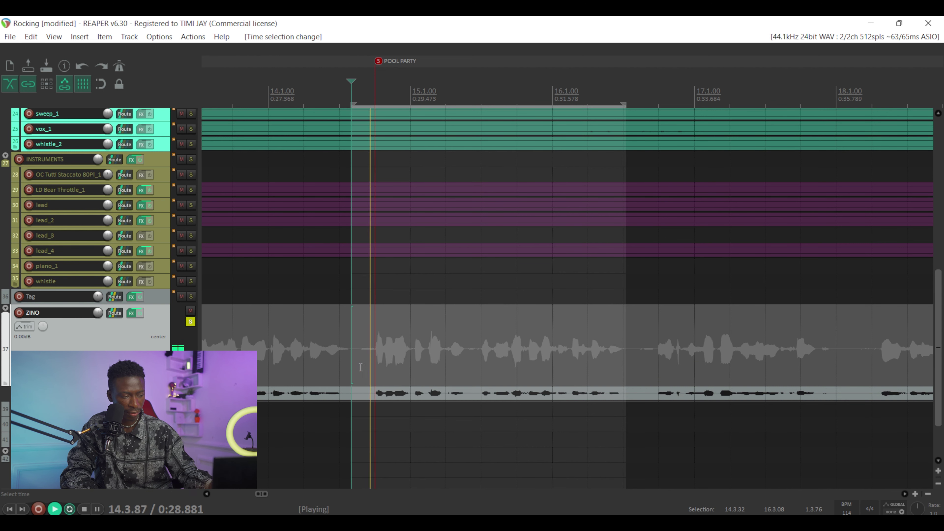
scroll(162, 315, down, 2)
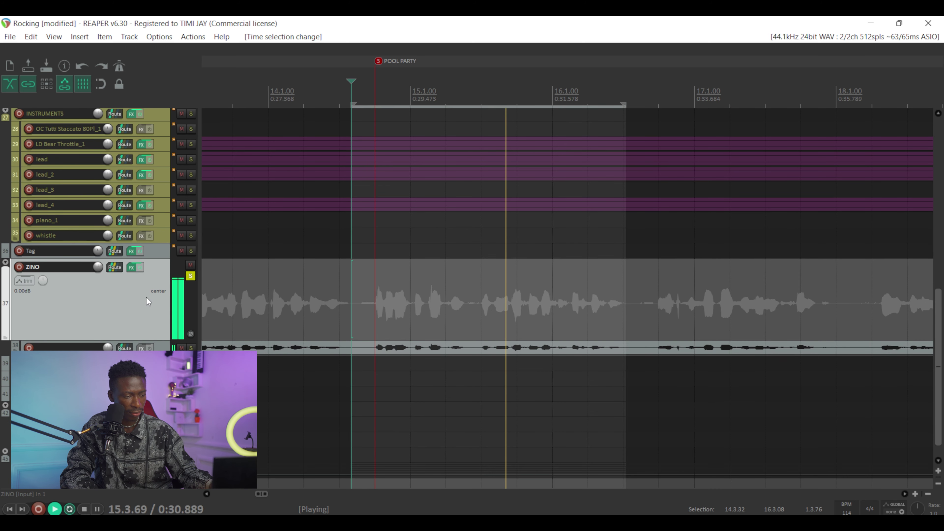
key(space)
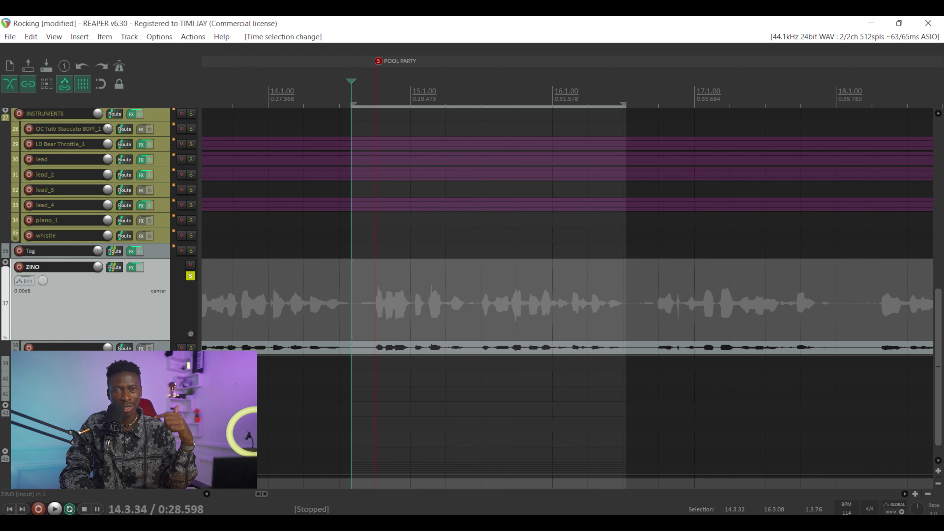
- Open the ZINO track's effects chain, bypass every plug-in except RX 8 De-plosive, and show the De-plosive settings
click(131, 267)
drag(263, 68, 810, 223)
click(592, 333)
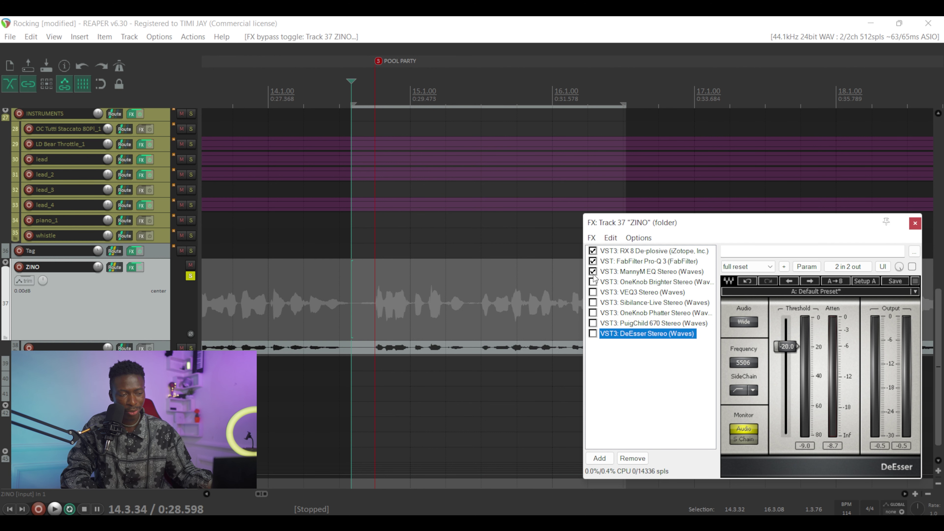
click(637, 251)
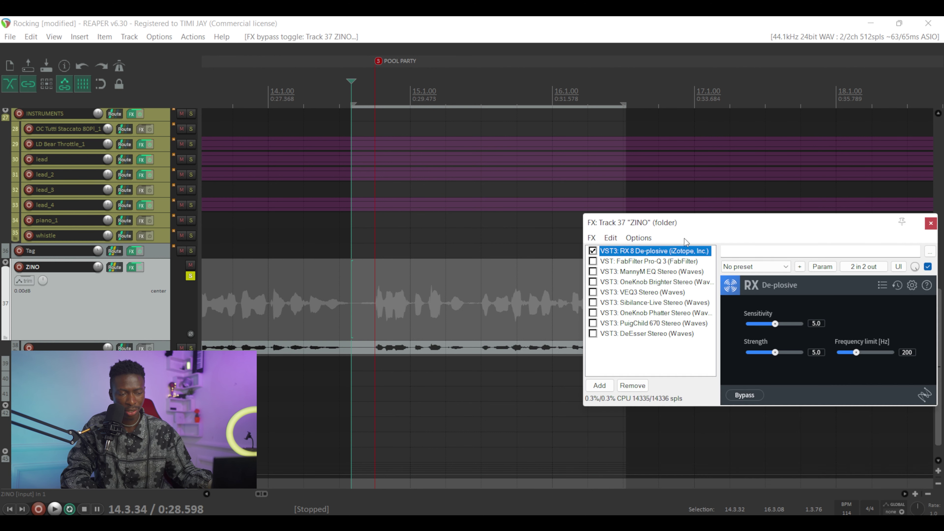
drag(750, 222, 755, 85)
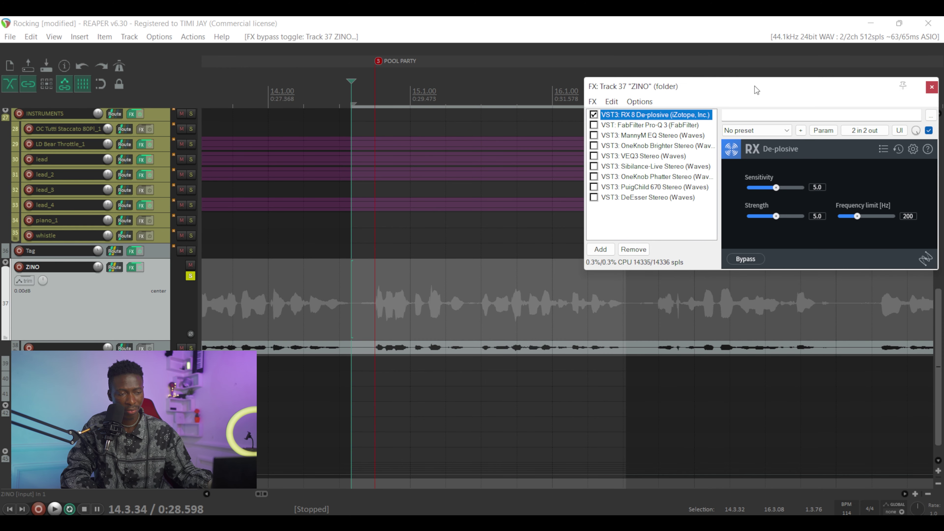
- Bypass De-plosive and narrow the time selection on the ZINO vocal to 15.1.37 through 15.2.68
key(space)
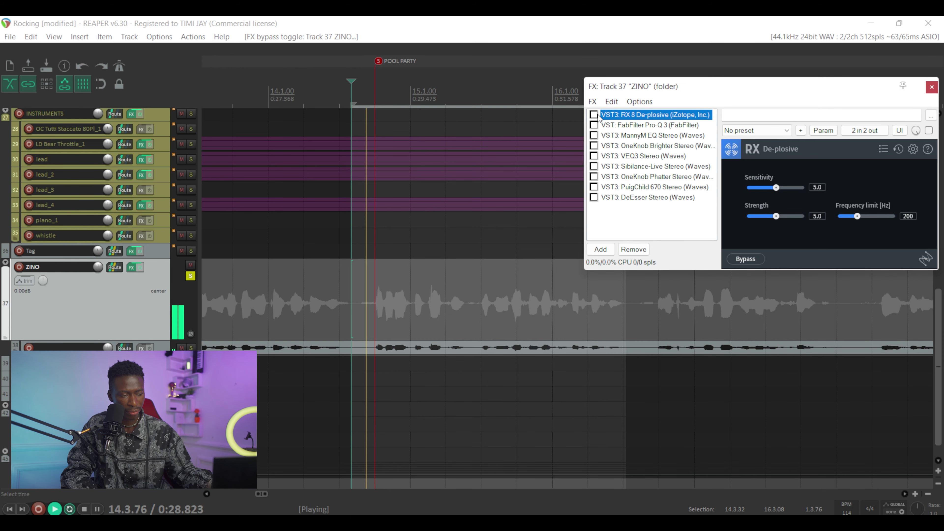
key(space)
drag(423, 327, 470, 329)
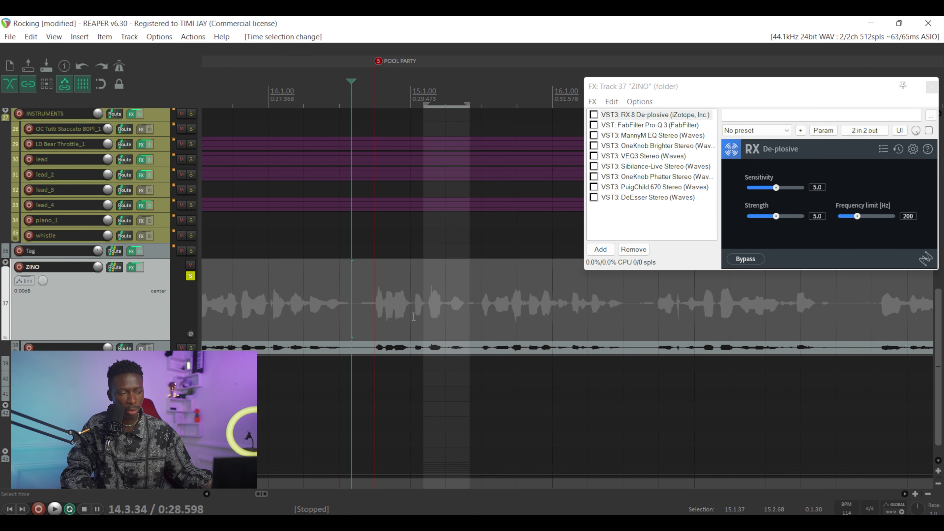
click(413, 327)
scroll(443, 325, up, 3)
- Listen to the low end of the selected vocal phrase with De-plosive bypassed
key(space)
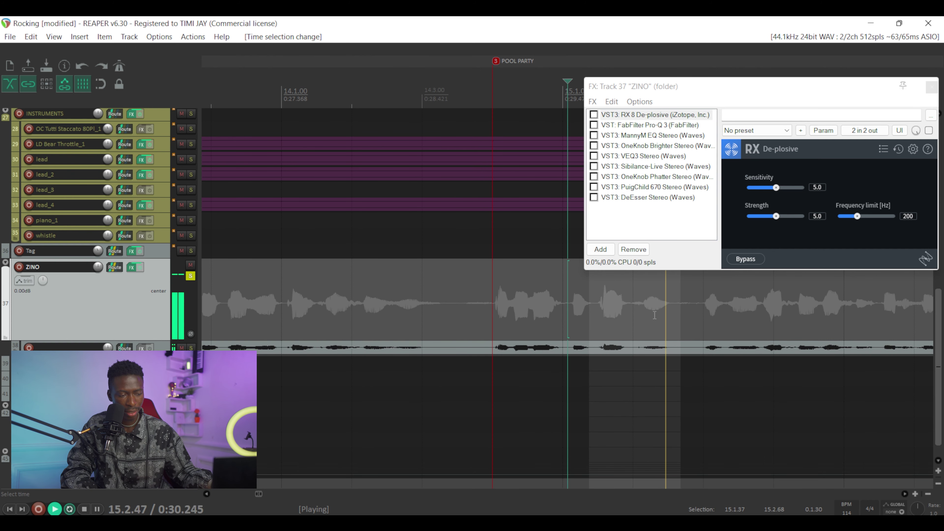
key(space)
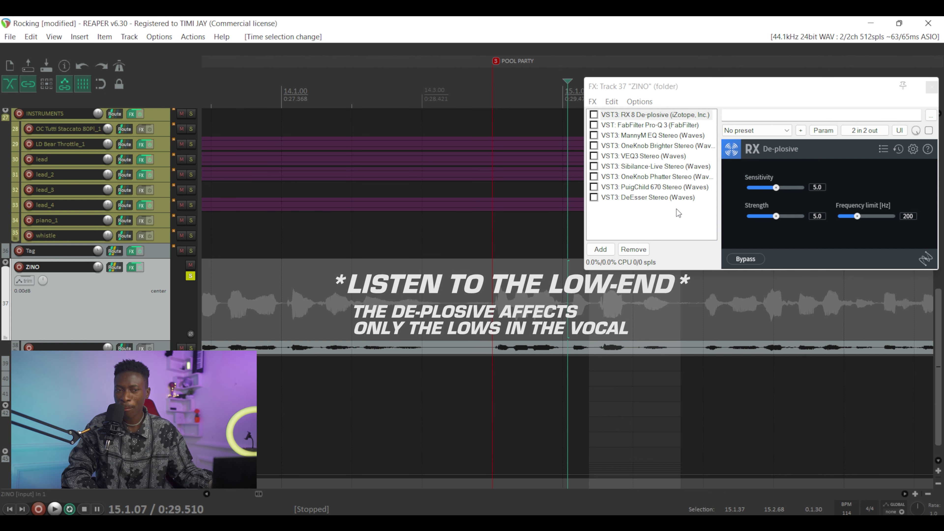
key(space)
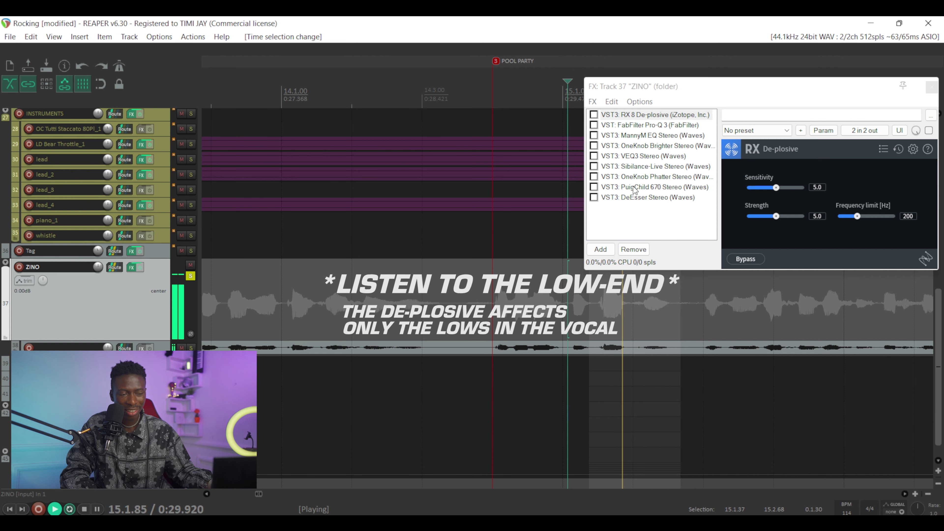
key(space)
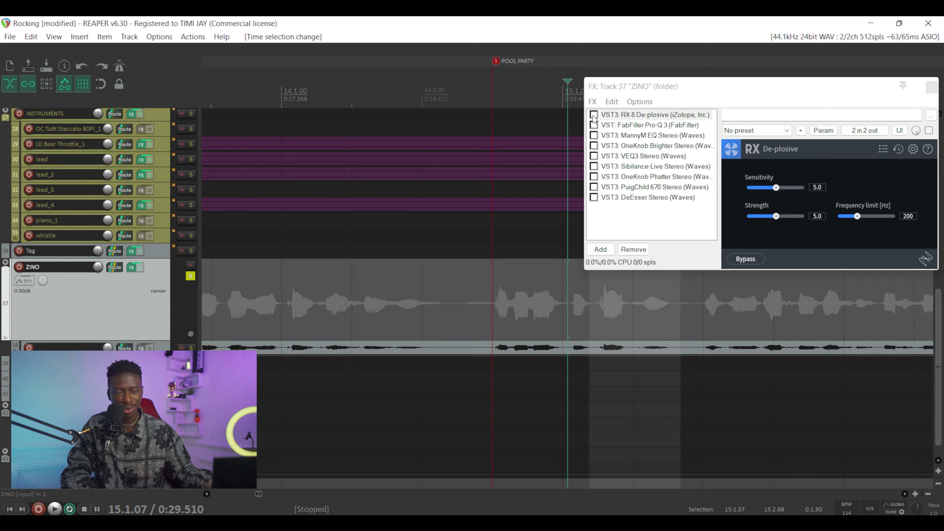
- Compare the selected vocal phrase with De-plosive on and off, leaving the plug-in enabled
click(594, 115)
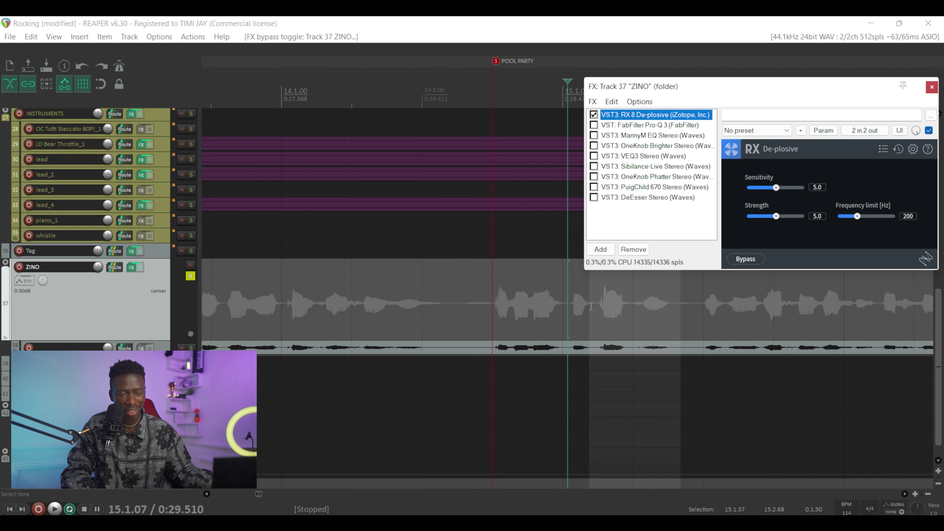
click(590, 306)
key(space)
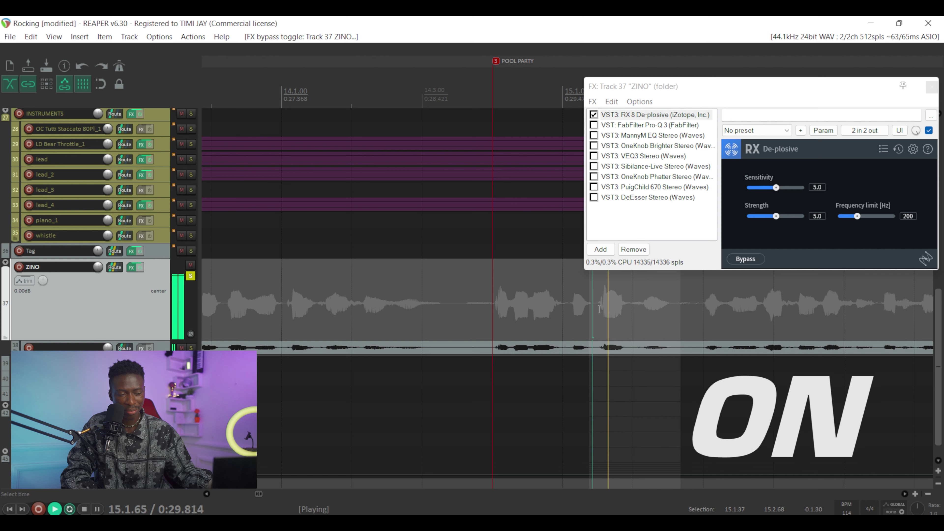
click(593, 115)
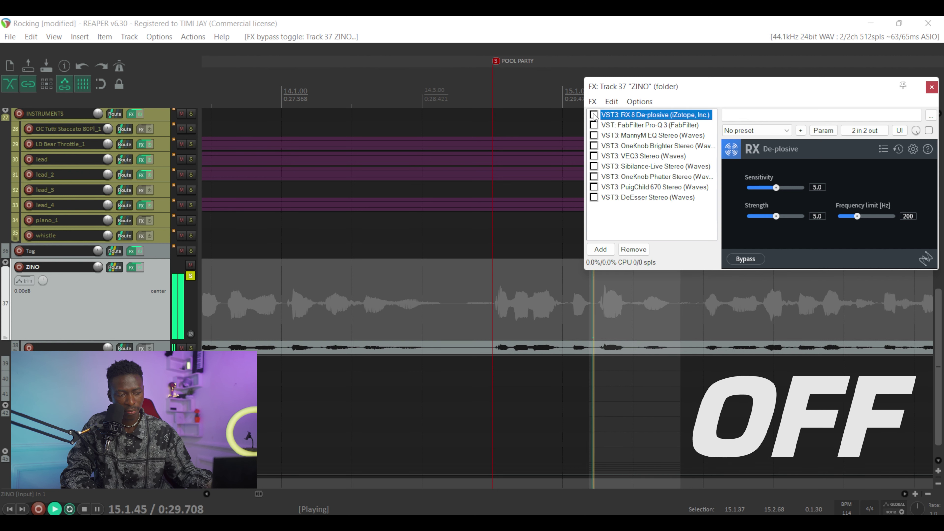
click(593, 115)
key(space)
- Enable FabFilter Pro-Q 3 on the ZINO track and play the vocal through it
click(615, 125)
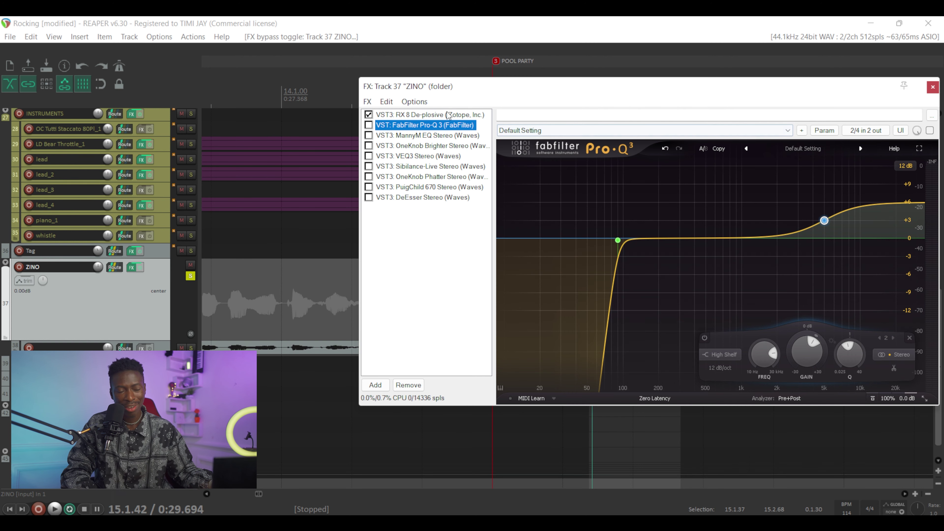
click(369, 125)
key(space)
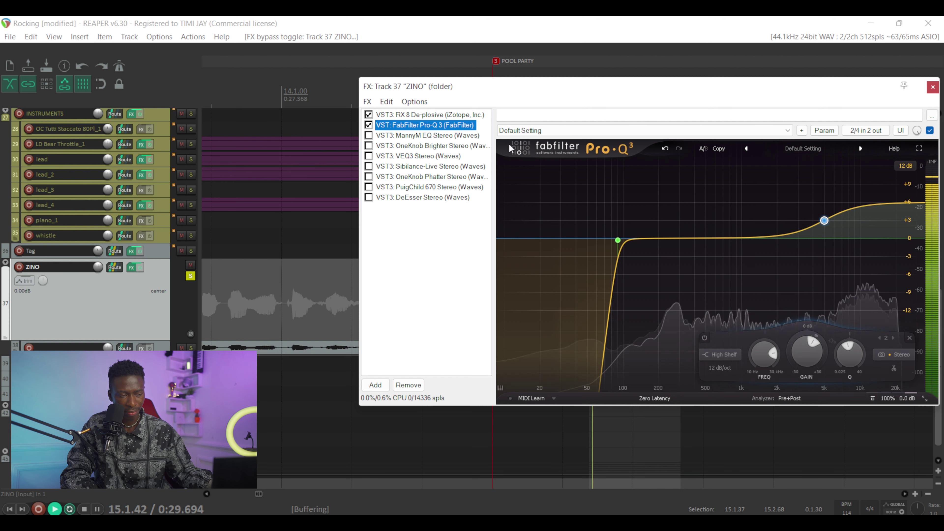
- Compare the vocal with Pro-Q 3's 90 Hz low cut off and on, and inspect the high-shelf band
mouse_move(643, 299)
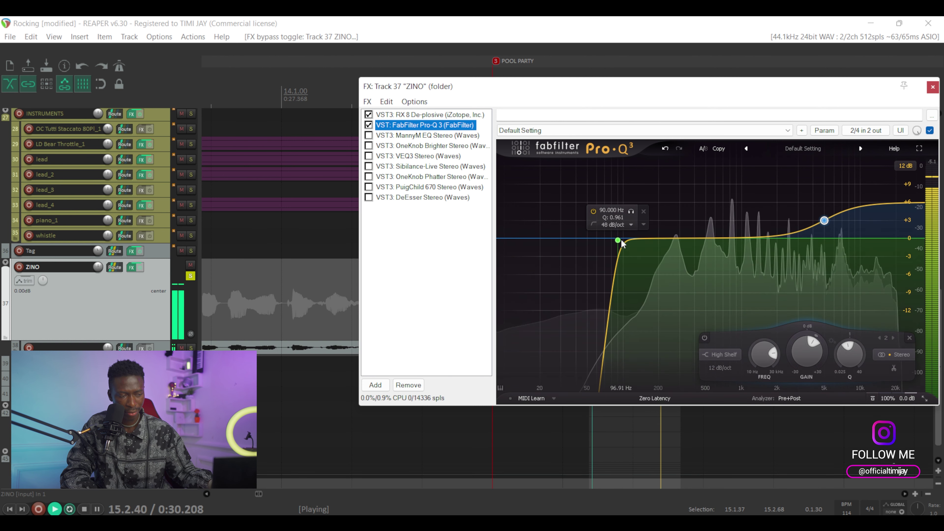
click(591, 210)
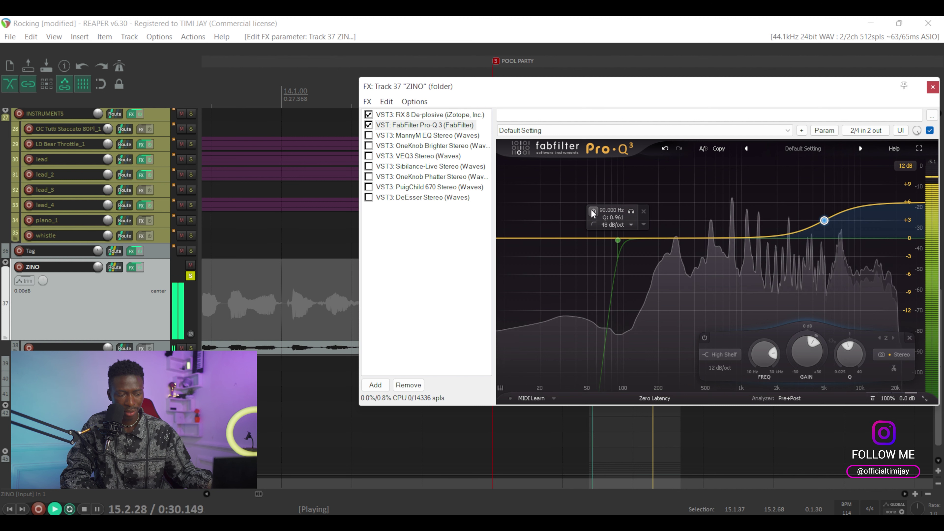
click(591, 212)
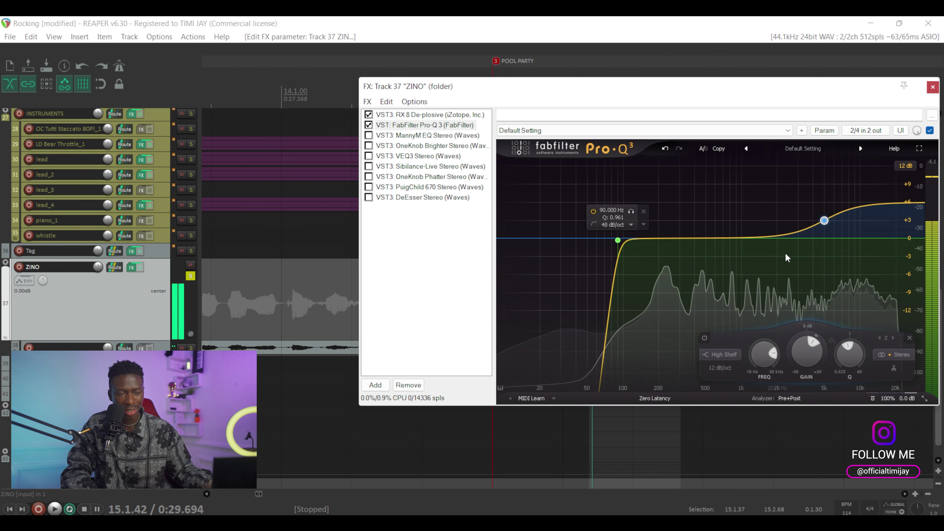
key(space)
mouse_move(824, 222)
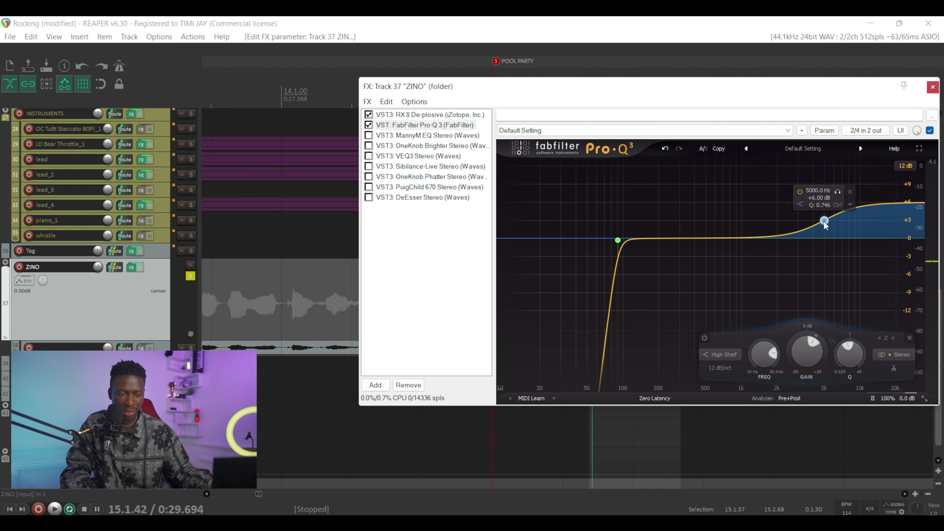
mouse_move(625, 243)
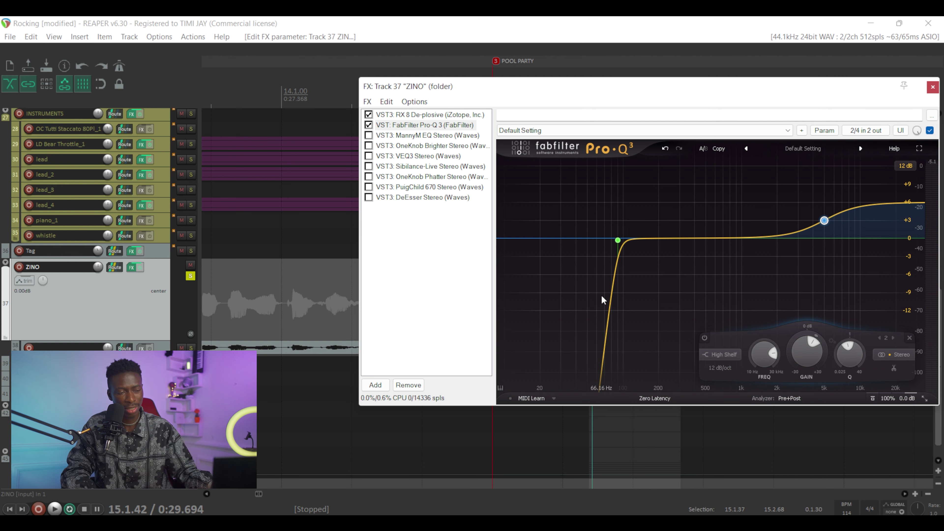
- Enable the MannyM EQ and audition its fourth-band gain at 25 kHz on the vocal
click(377, 136)
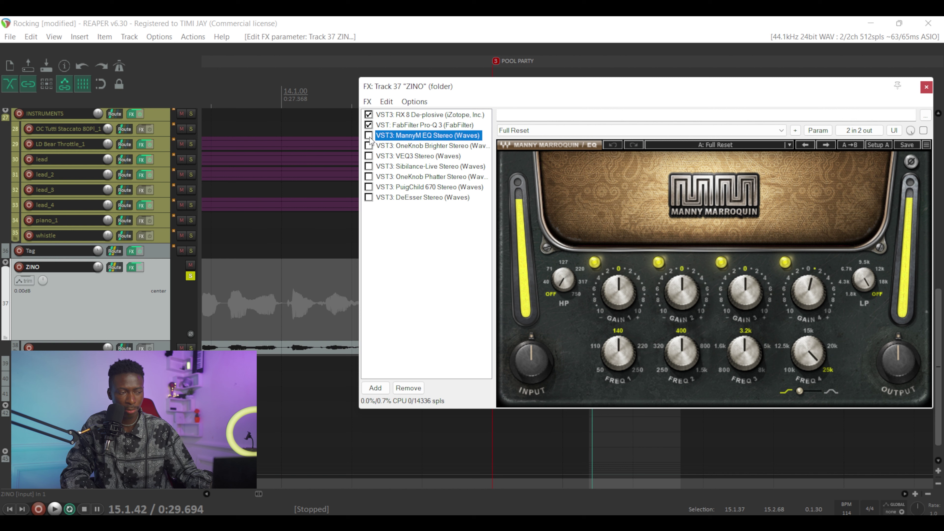
click(368, 136)
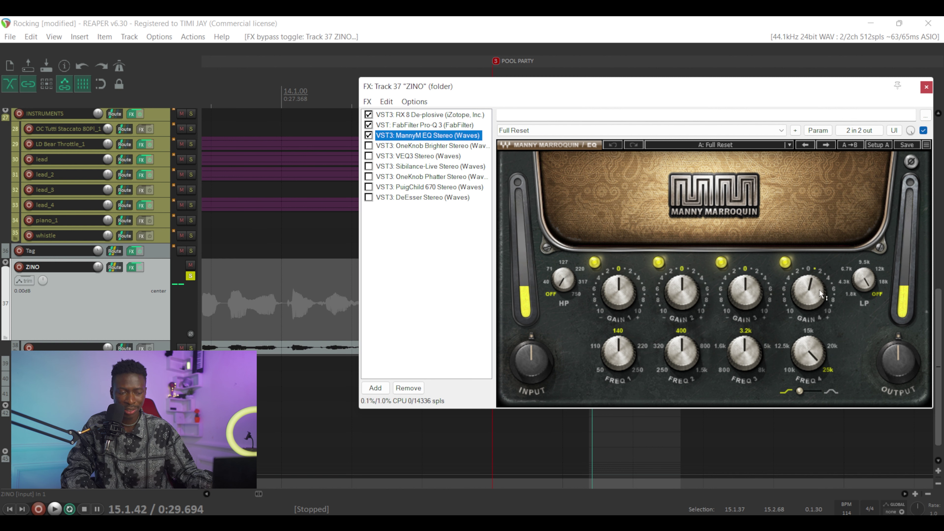
click(814, 269)
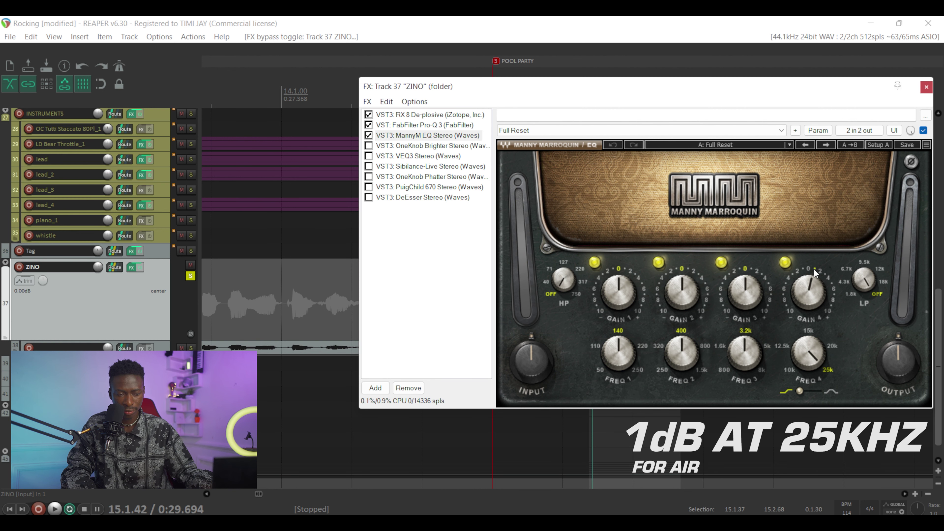
click(808, 294)
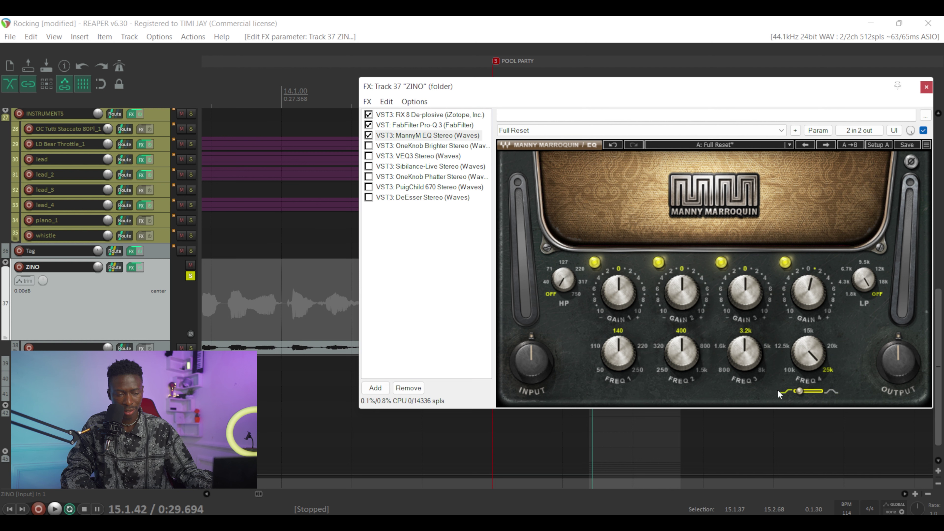
key(space)
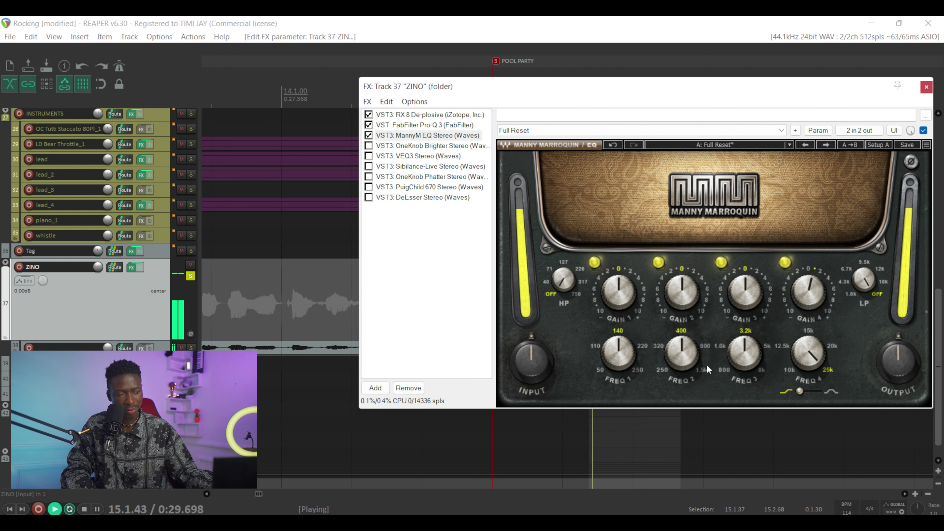
key(space)
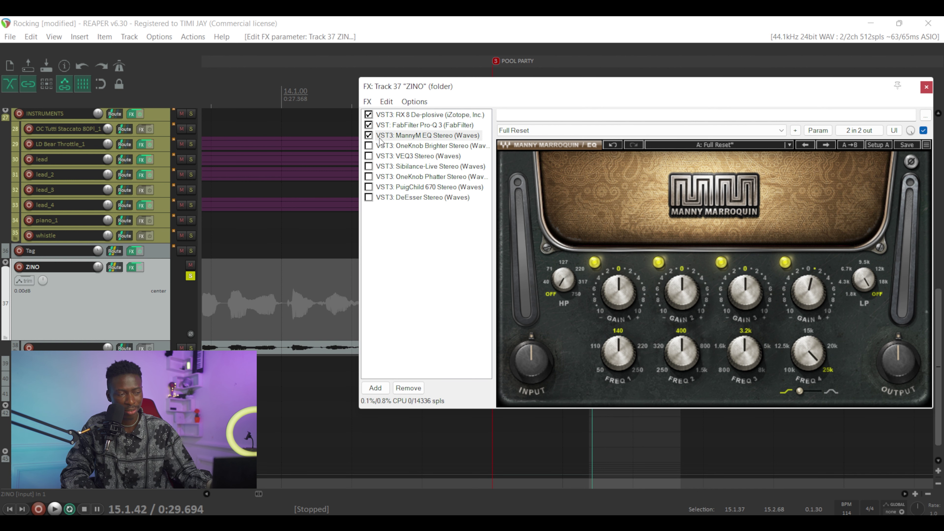
- Enable OneKnob Brighter and audition its brightening on the selected vocal phrase
click(368, 145)
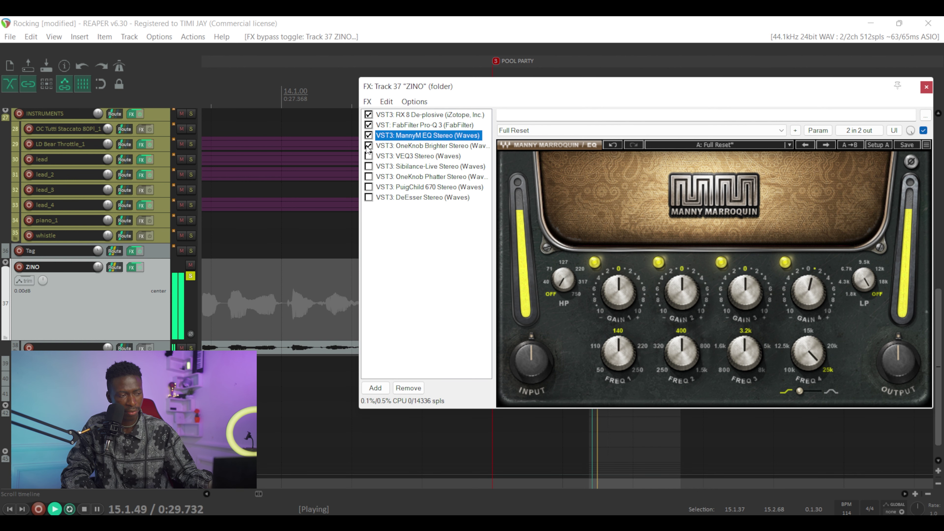
click(438, 146)
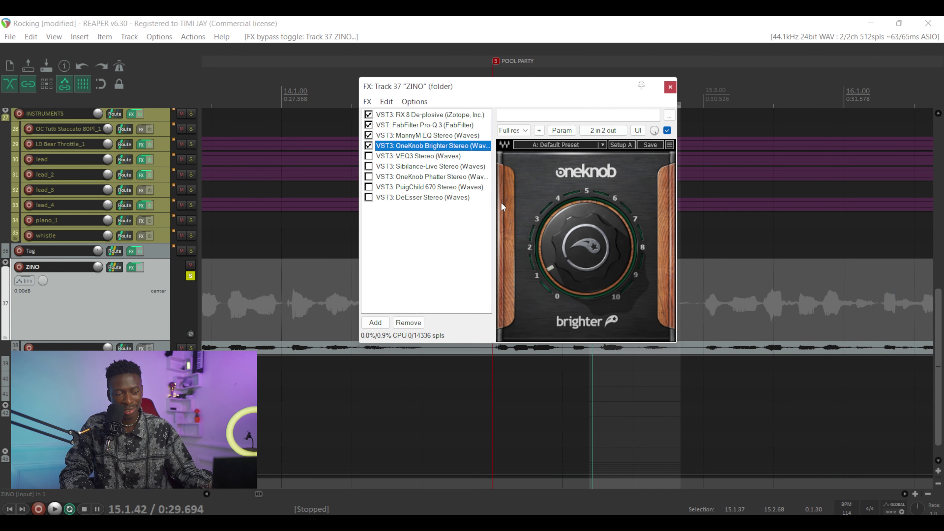
drag(584, 193, 586, 190)
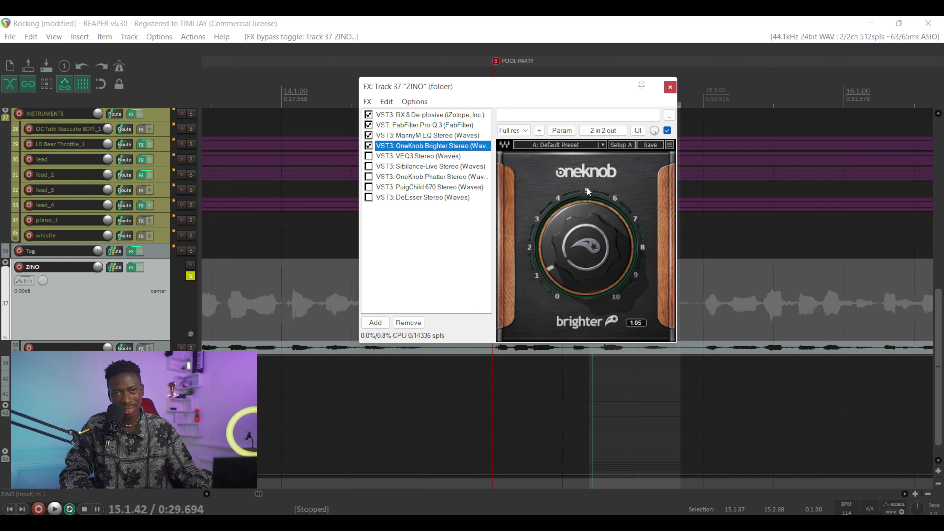
key(space)
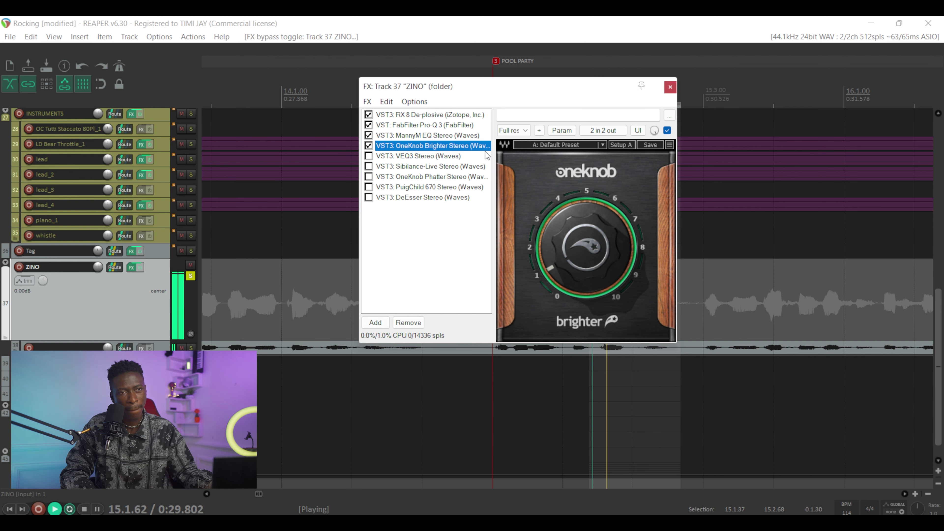
key(space)
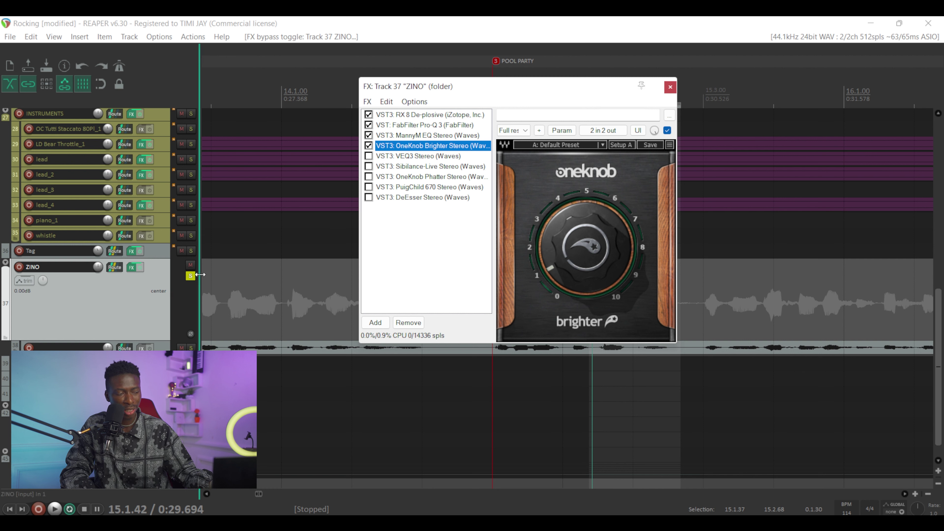
- Compare the selected vocal phrase with the ZINO track's whole effects chain bypassed and re-enabled
click(144, 268)
key(space)
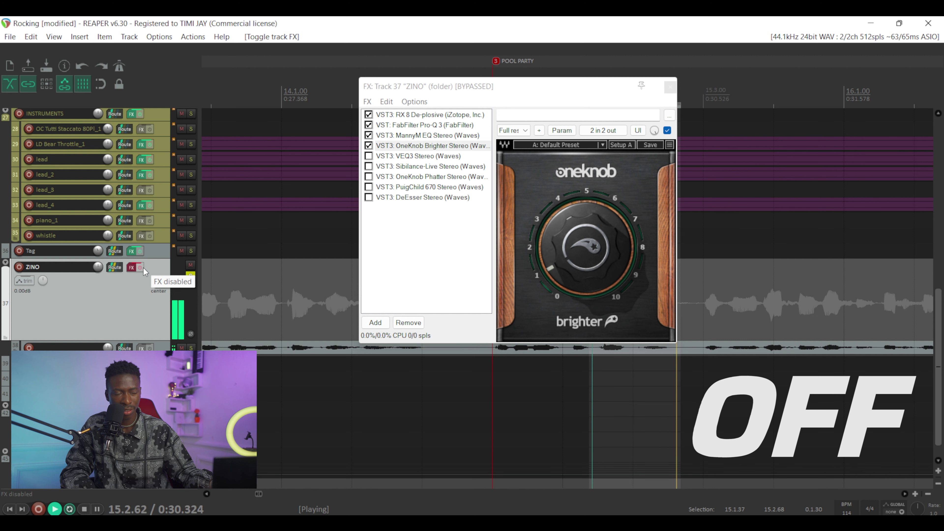
click(143, 267)
key(space)
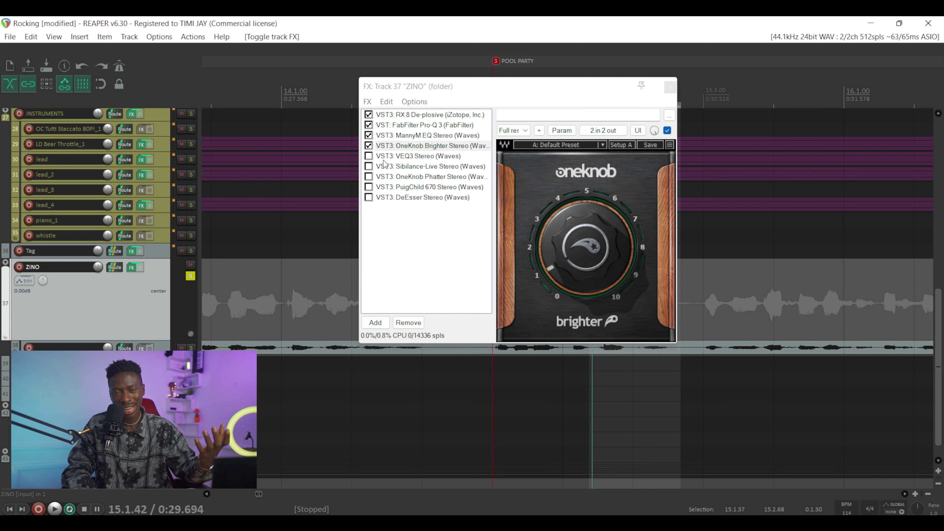
- Enable VEQ3 on the ZINO track and inspect its HF gain at 10 kHz
click(368, 156)
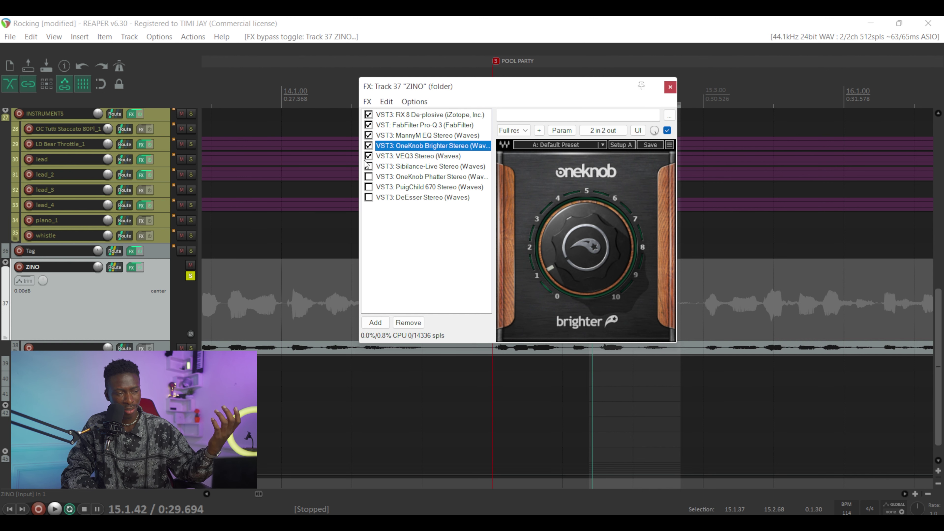
click(401, 158)
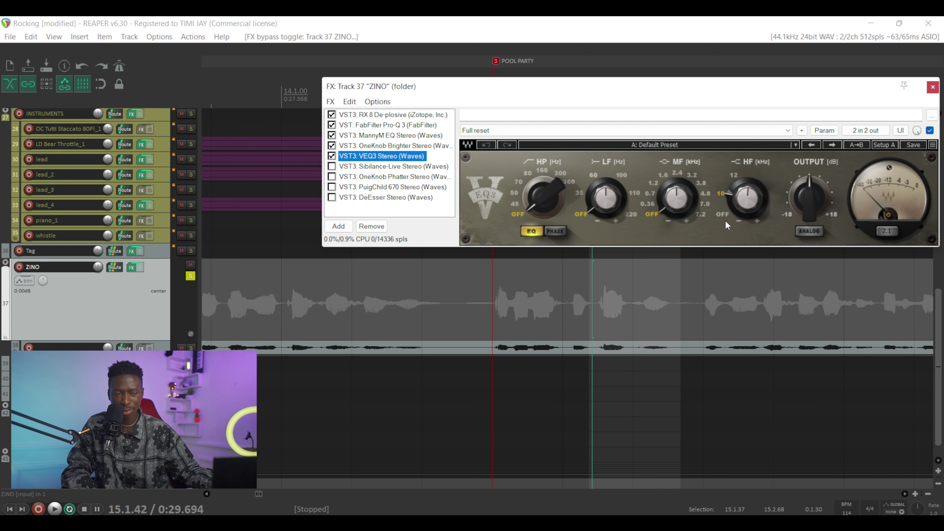
drag(759, 203, 745, 201)
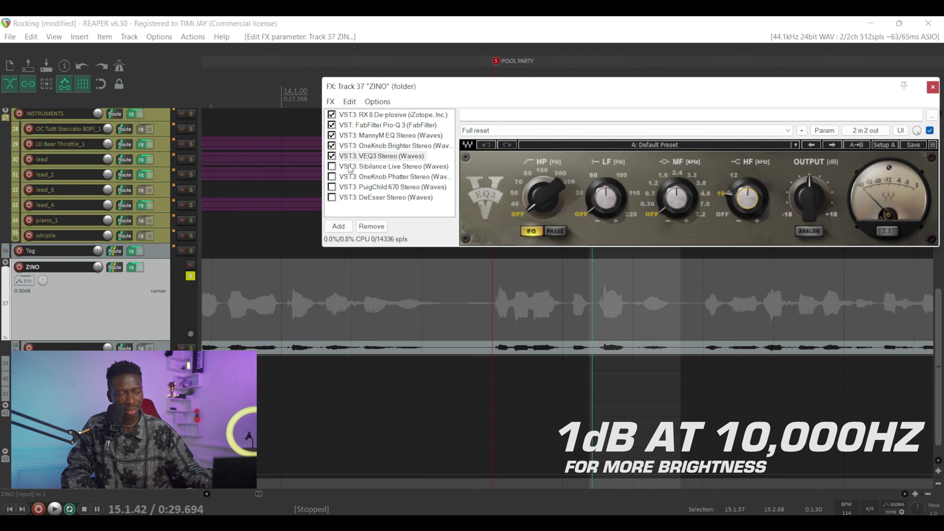
- Enable Sibilance-Live and OneKnob Phatter on the ZINO track, and check the Phatter knob's amount
click(331, 166)
click(357, 166)
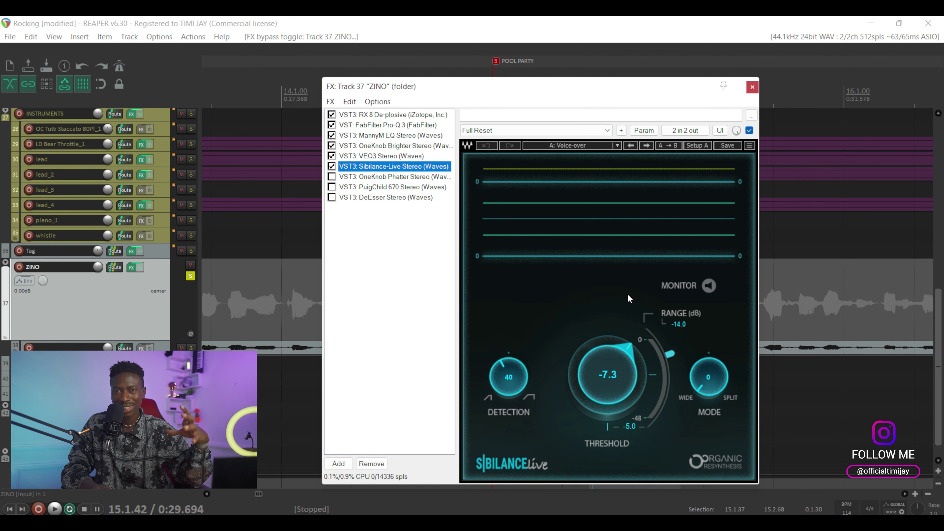
click(332, 176)
click(382, 178)
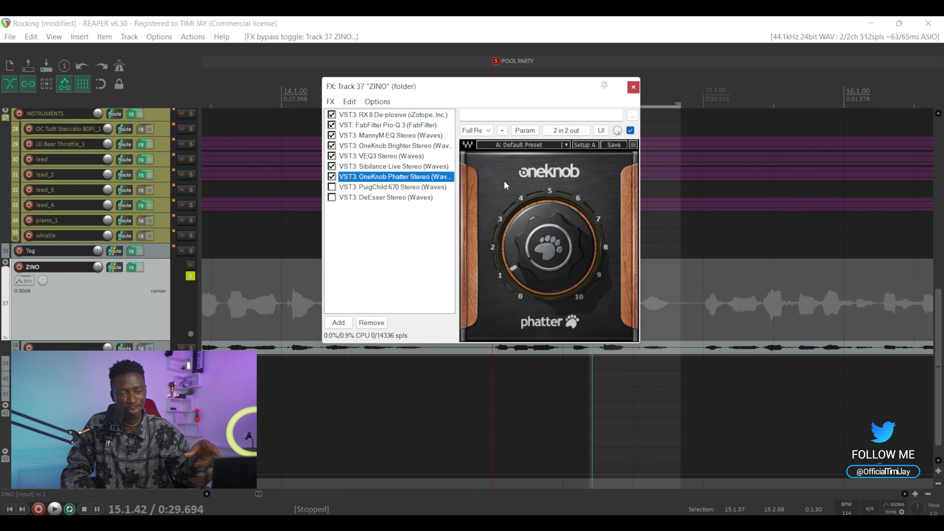
mouse_move(561, 256)
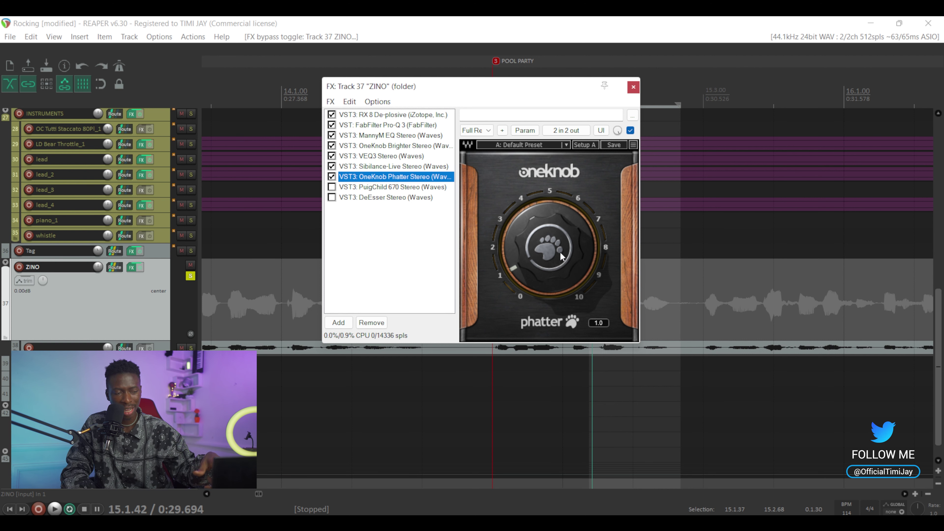
click(552, 253)
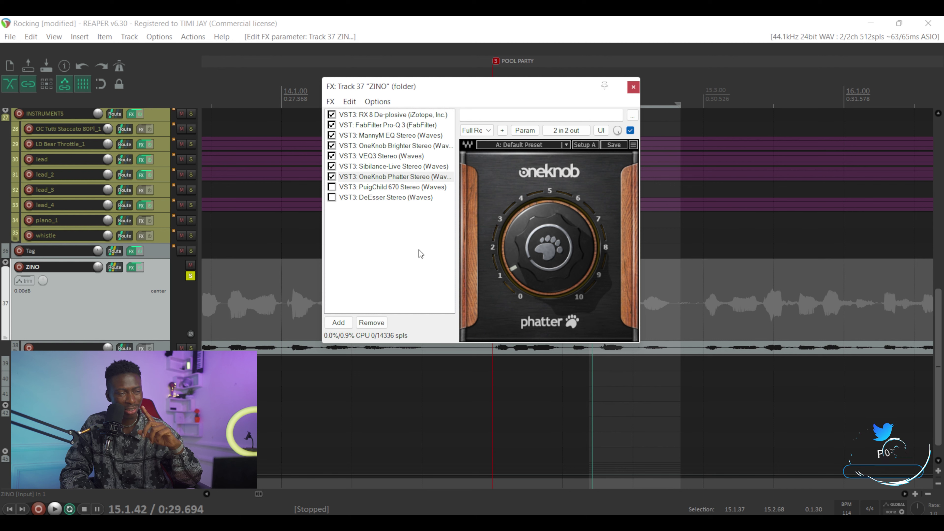
- Enable PuigChild 670 on the ZINO track and play the selected vocal phrase through it
click(388, 186)
click(304, 187)
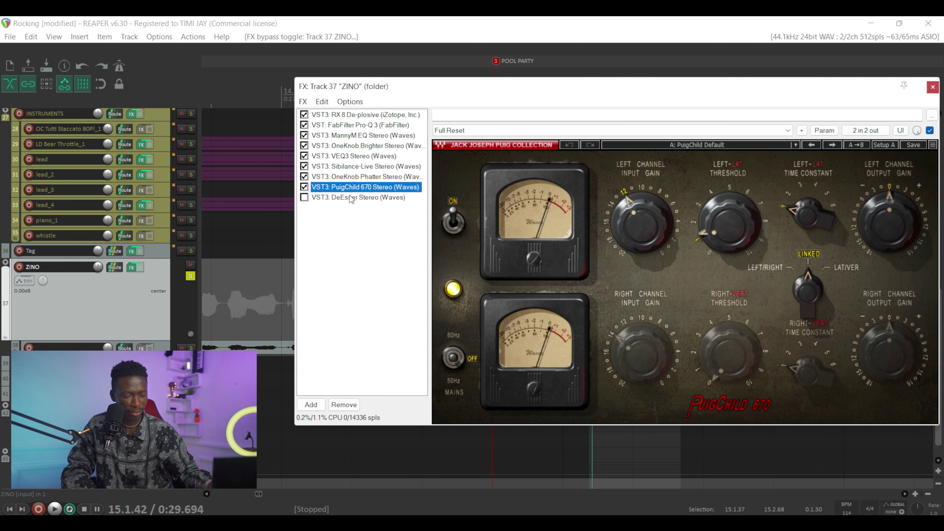
key(space)
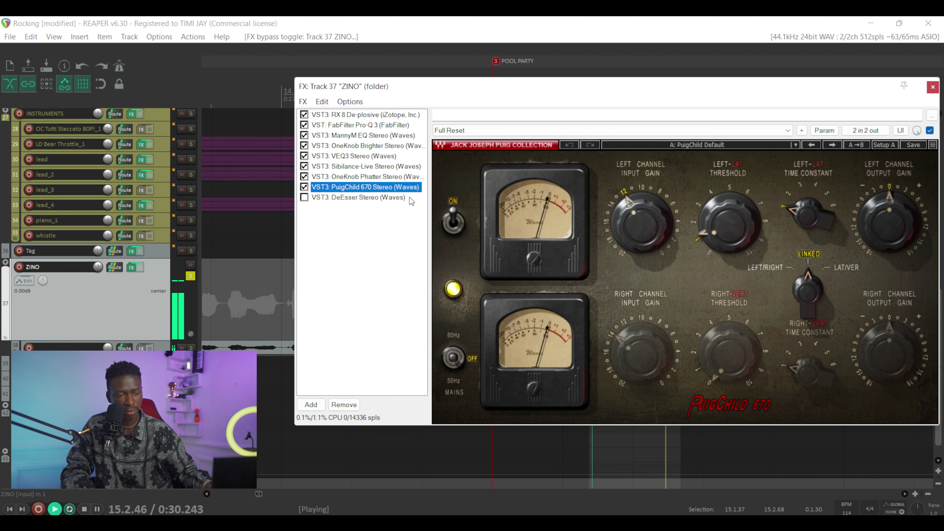
- Remove the loop selection and play the vocal while watching the PuigChild 670's gain-reduction meters
right_click(393, 66)
click(427, 73)
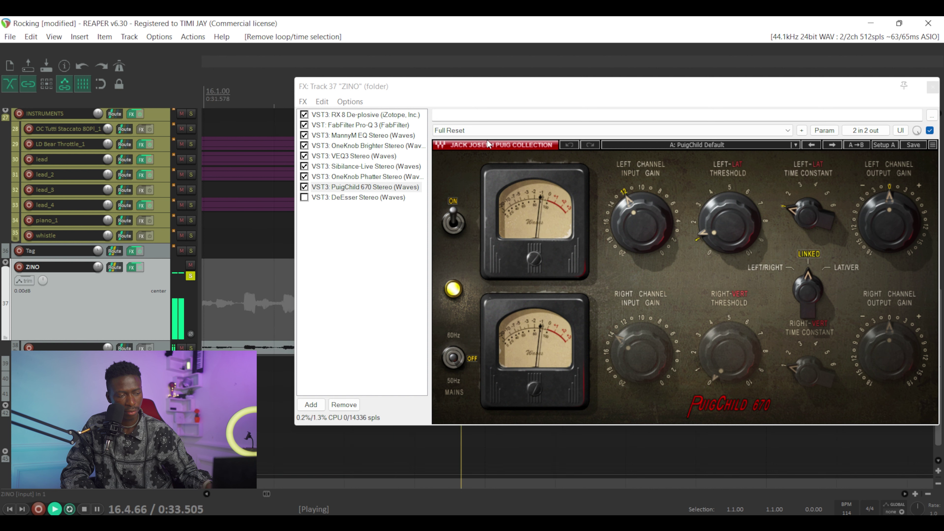
key(space)
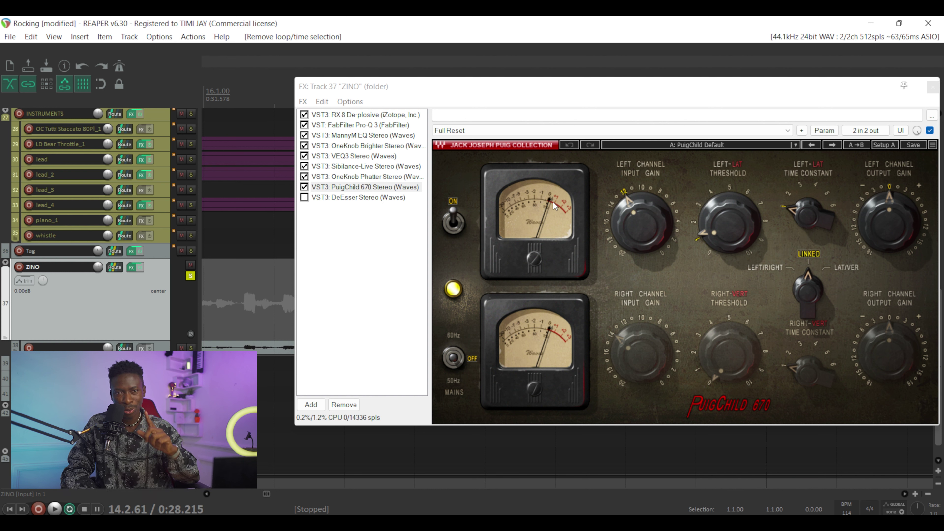
click(540, 200)
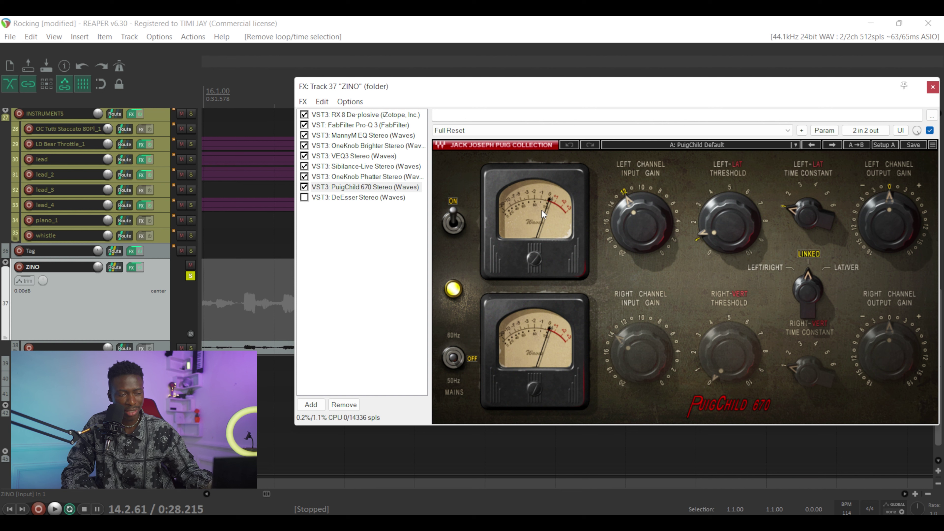
key(space)
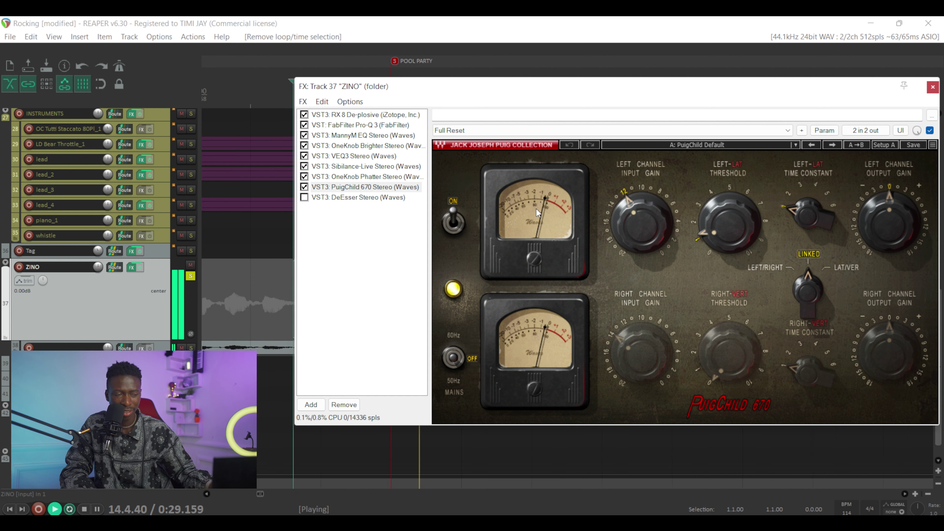
key(space)
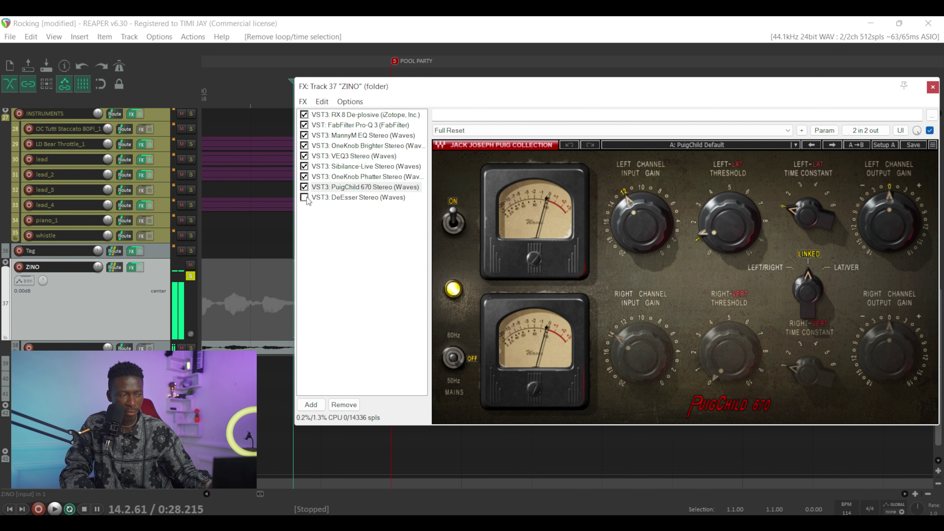
- Enable DeEsser as the last effect on the ZINO track and close the effects chain
click(304, 197)
click(372, 197)
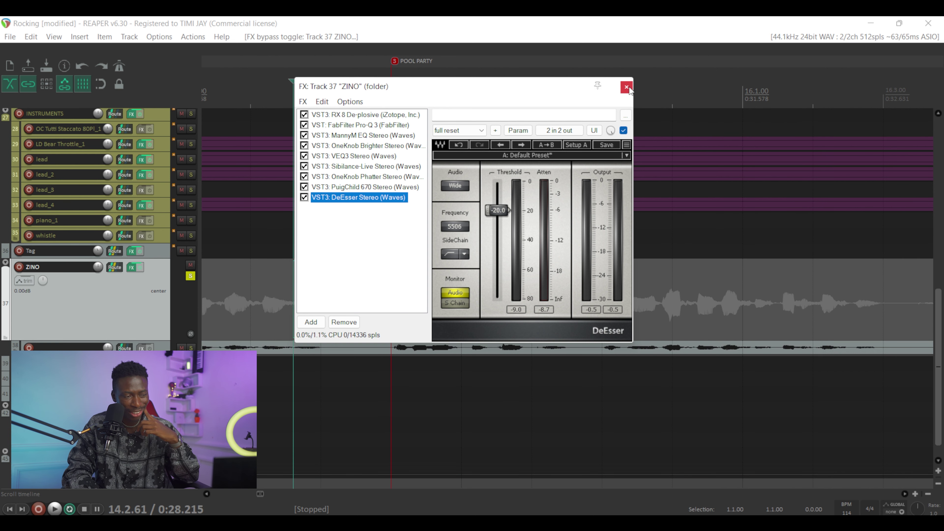
click(131, 266)
- Unsolo the ZINO track, and unmute and enlarge the REVERB track
click(190, 275)
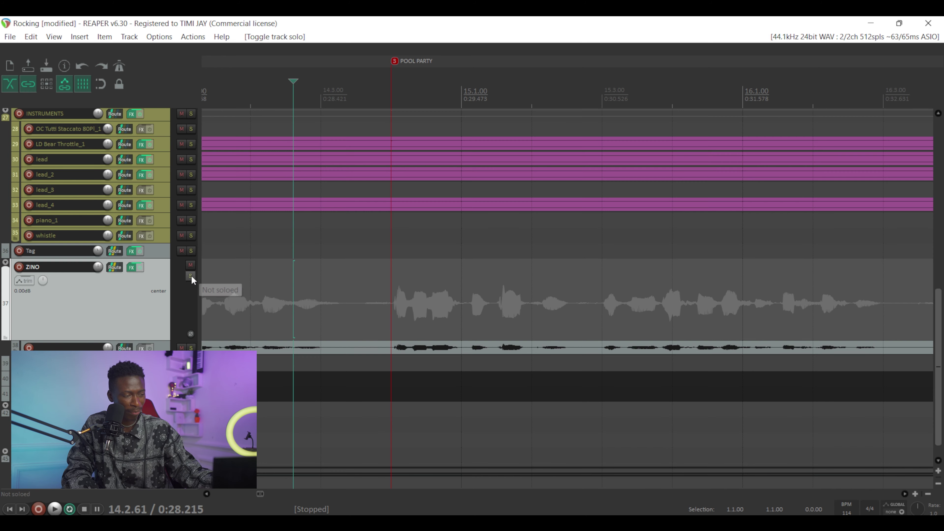
scroll(659, 223, down, 5)
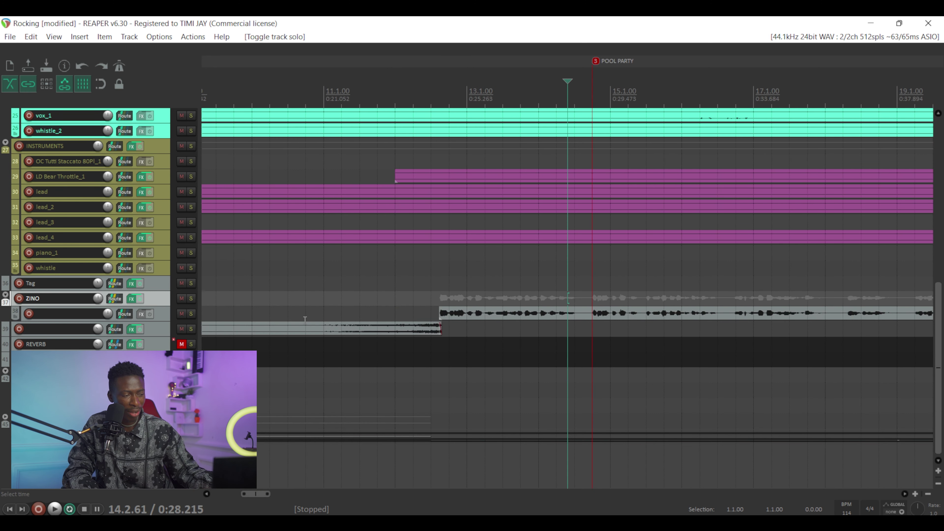
click(181, 344)
click(165, 346)
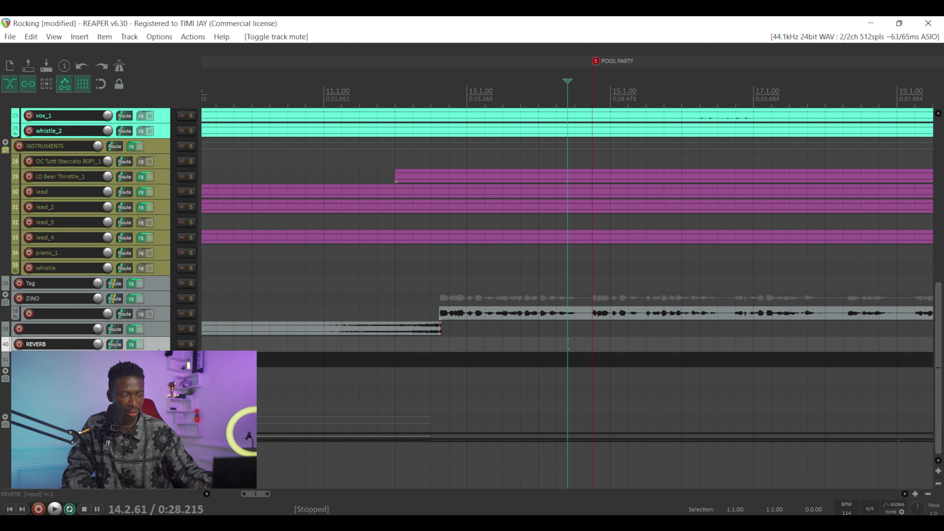
drag(166, 350, 166, 426)
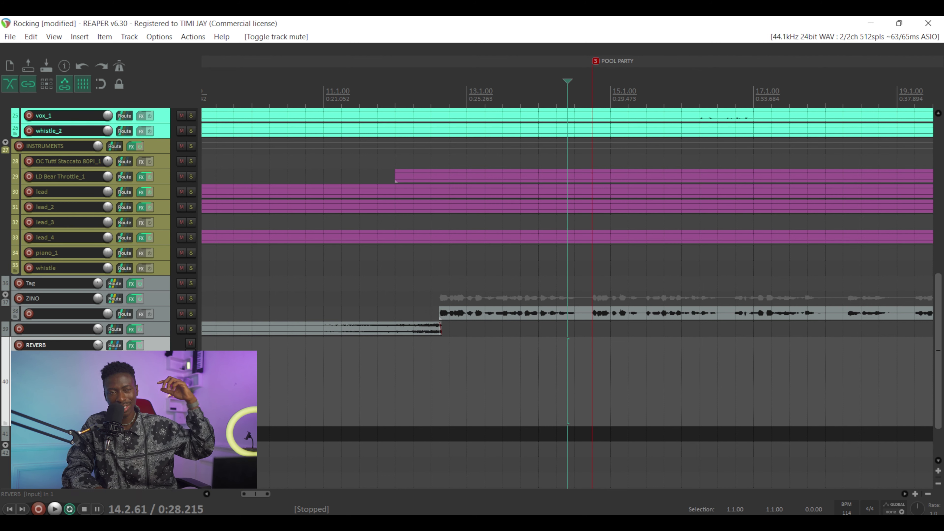
click(162, 294)
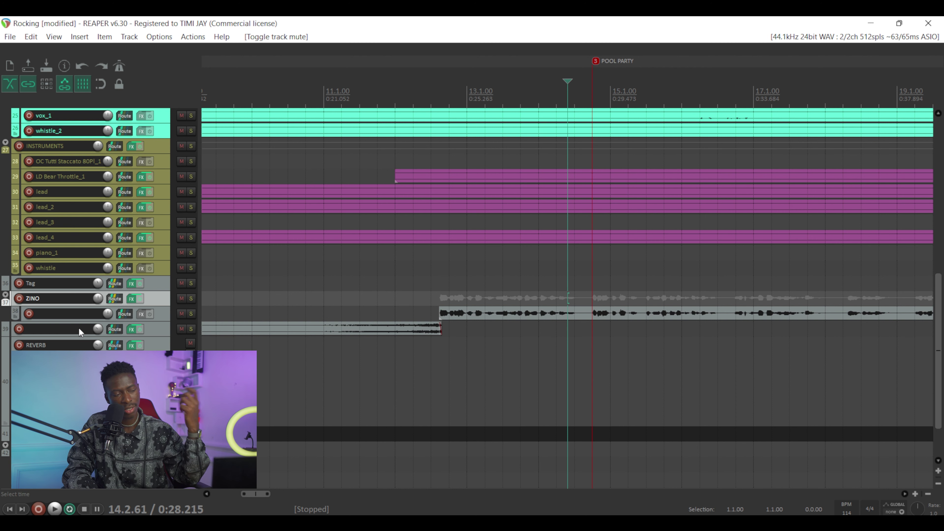
- Open the REVERB track's effects chain and view Abbey Road Plates, FabFilter Pro-R and ValhallaVintageVerb
click(131, 345)
drag(448, 100, 442, 146)
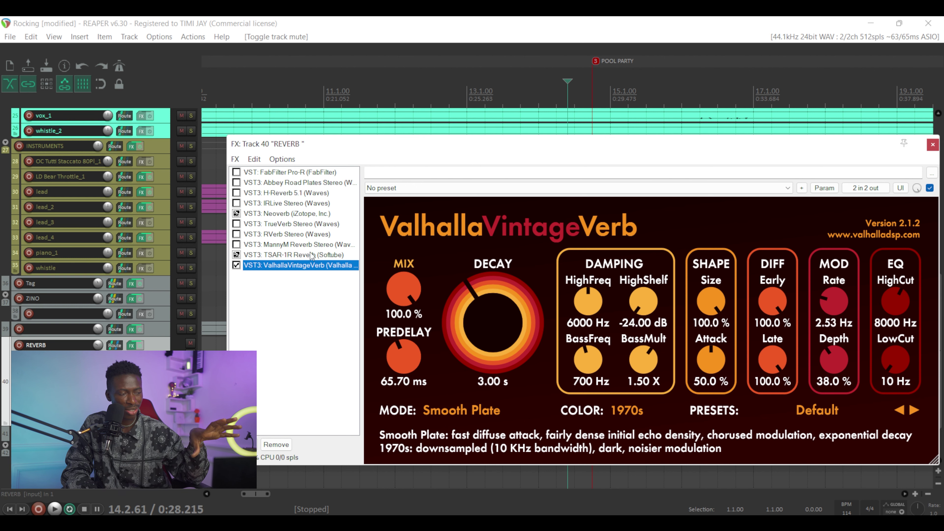
click(275, 182)
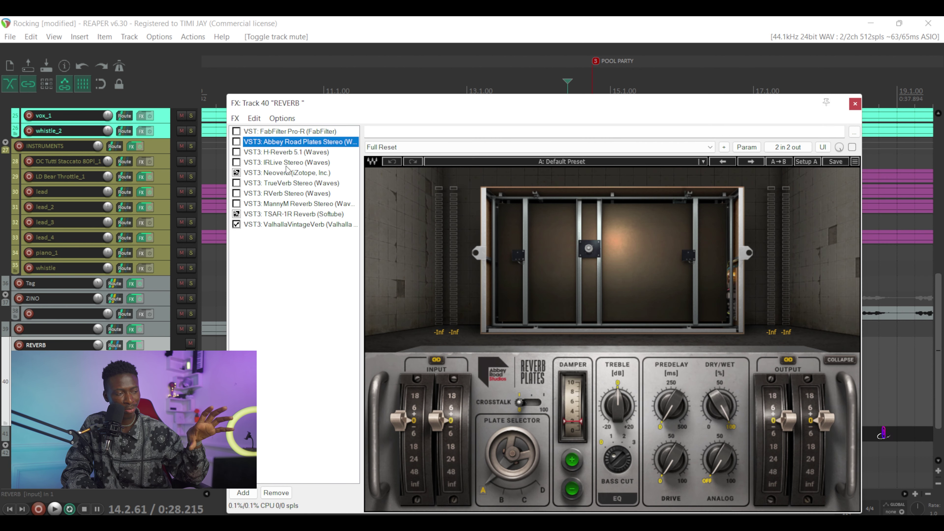
click(290, 133)
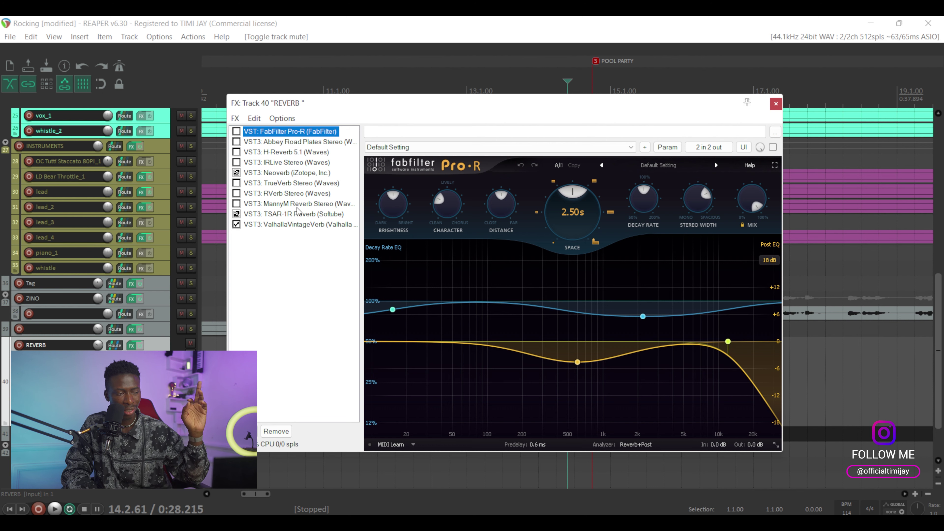
click(300, 226)
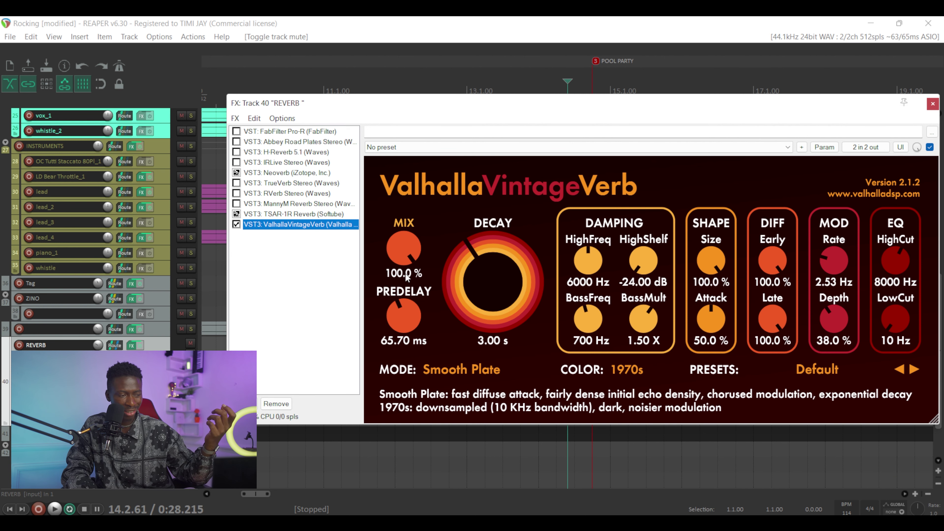
- Check ValhallaVintageVerb's mix and look through its reverb modes, choosing Smooth Plate
click(400, 255)
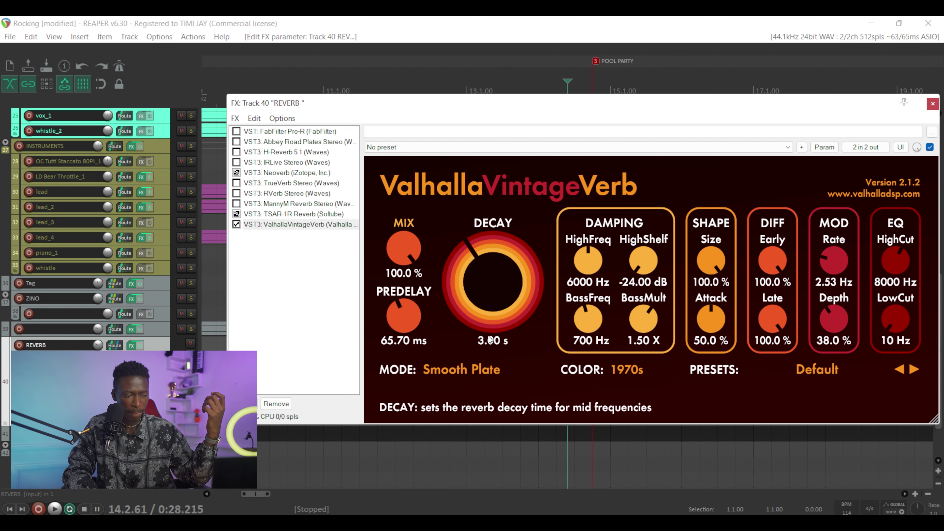
click(460, 369)
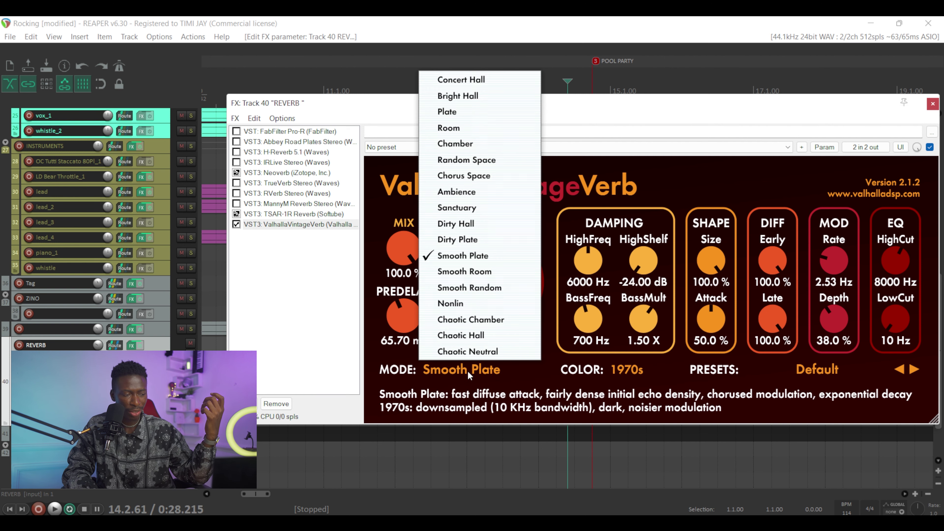
click(460, 259)
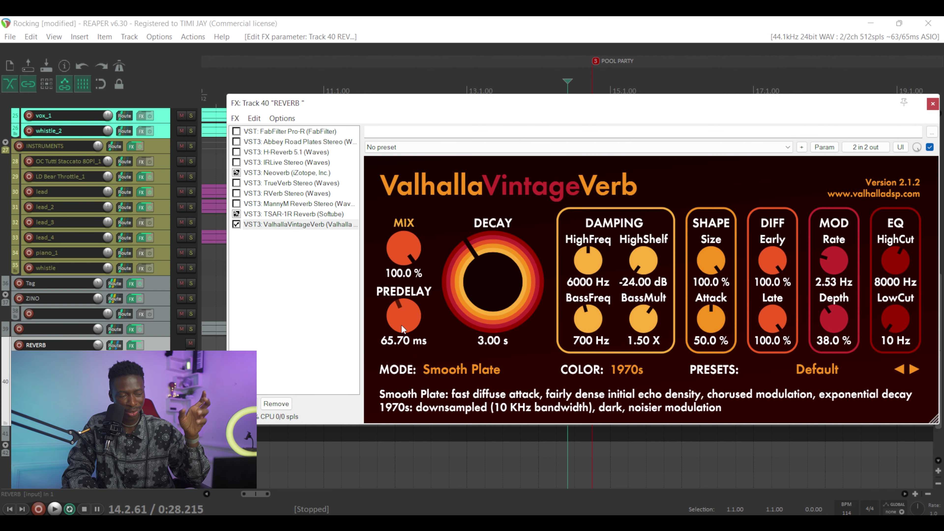
- Open Calculator and enter 60,000 for the reverb pre-delay calculation
key(super)
text(cAL)
click(316, 201)
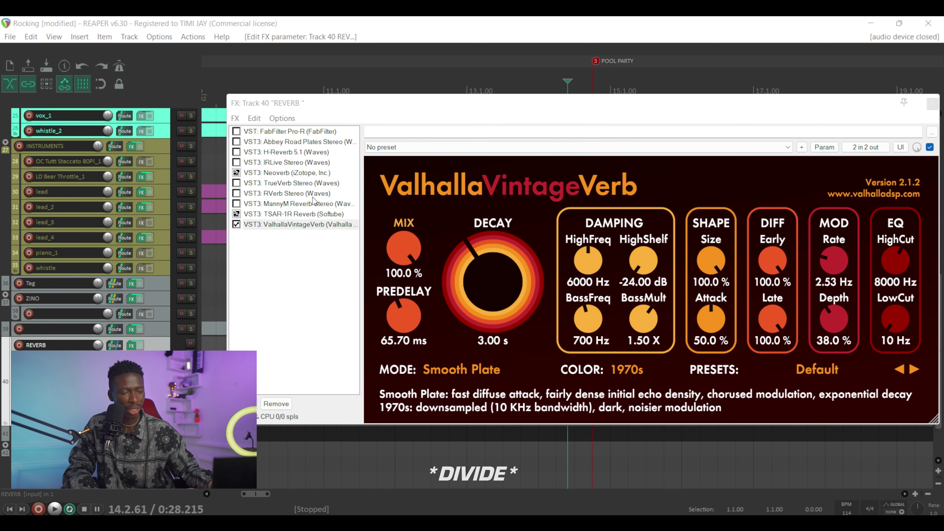
click(825, 336)
click(791, 401)
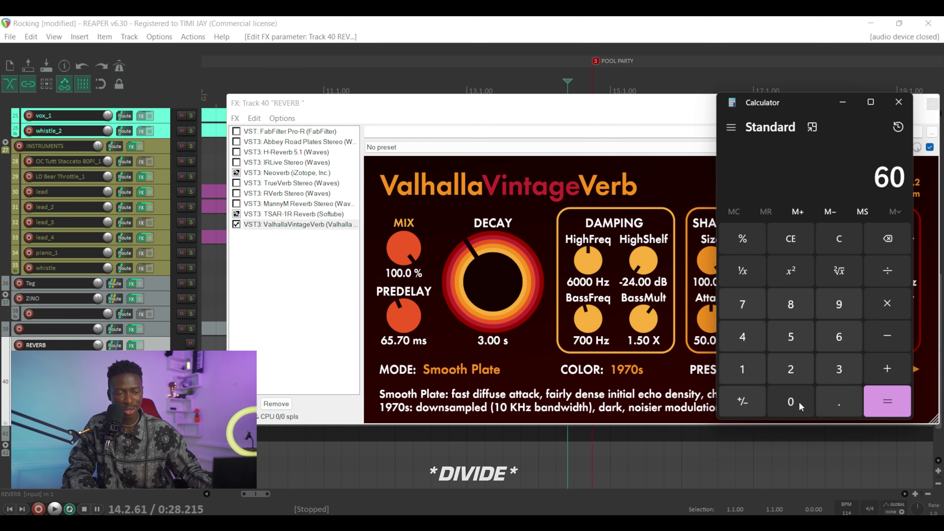
click(791, 401)
click(790, 401)
click(790, 401)
- Calculate the pre-delay by dividing 60,000 by 114 and then by 8, and close Calculator
click(894, 263)
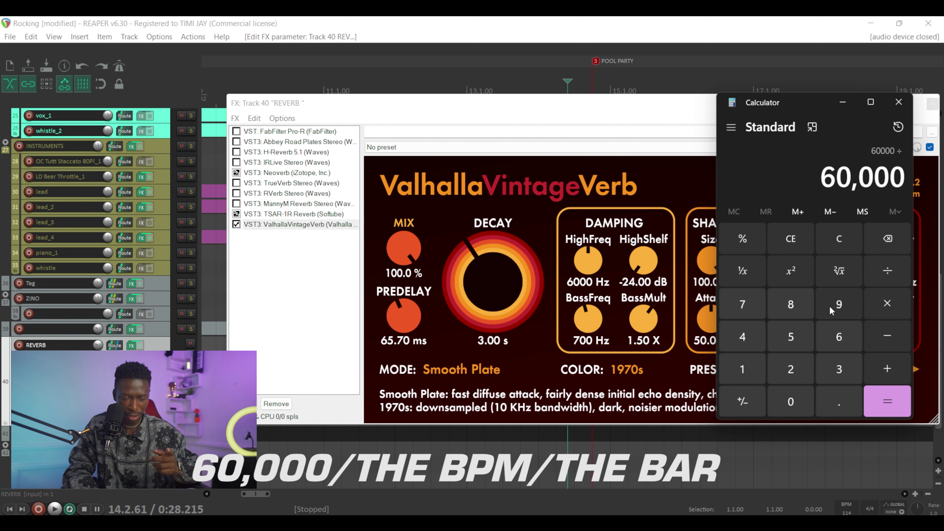
click(742, 369)
click(742, 369)
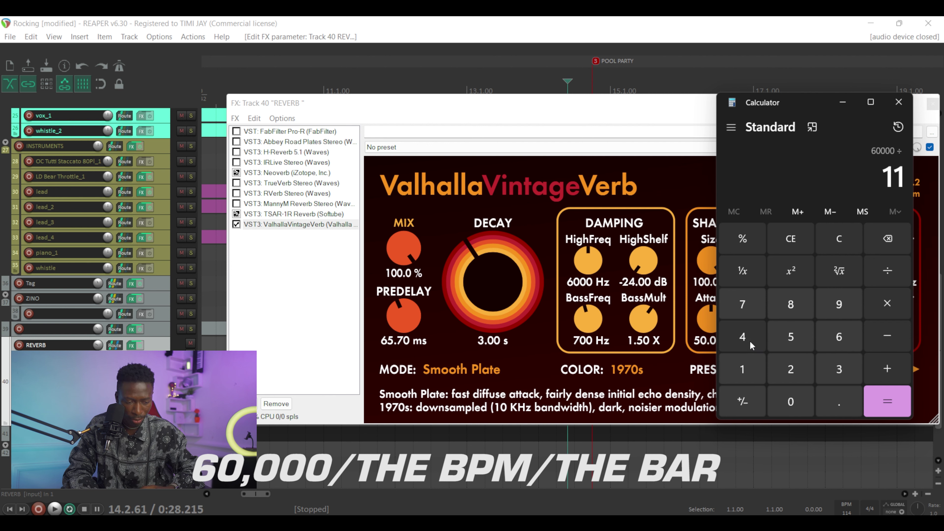
click(750, 345)
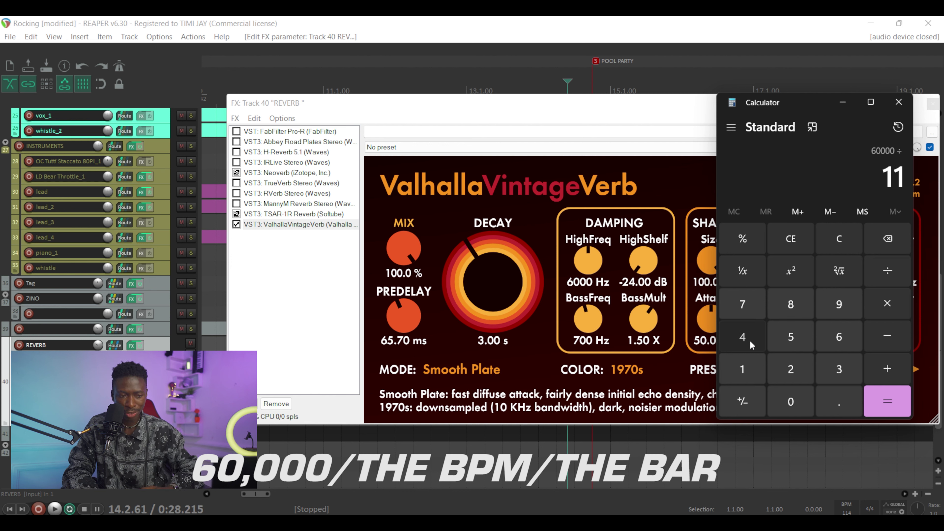
click(887, 271)
click(790, 304)
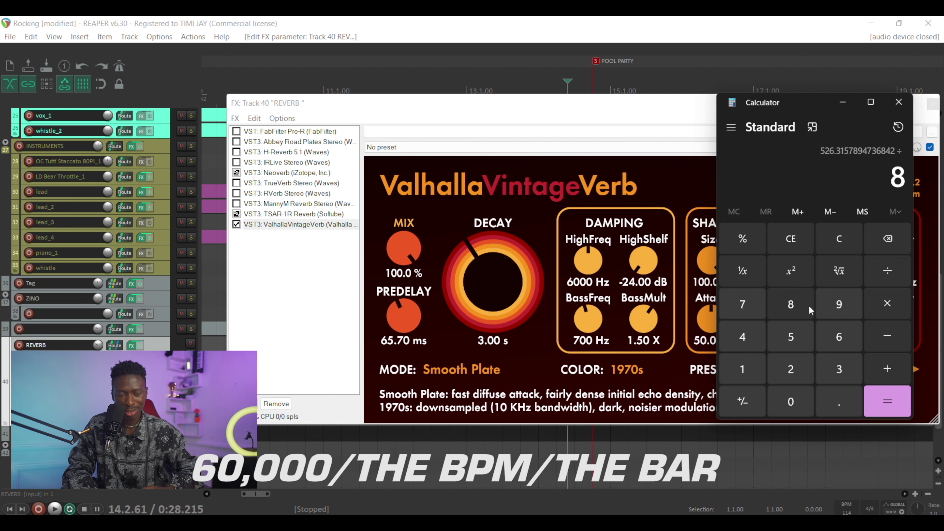
click(892, 398)
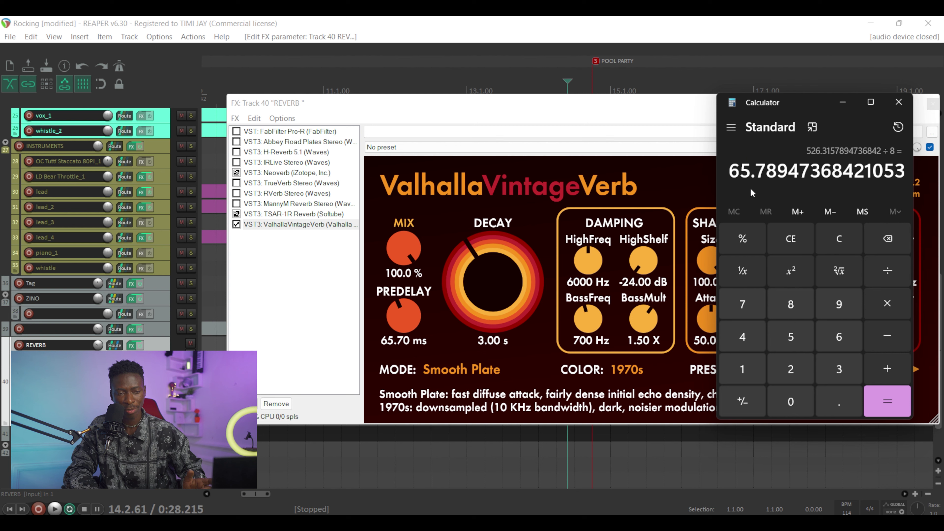
click(898, 102)
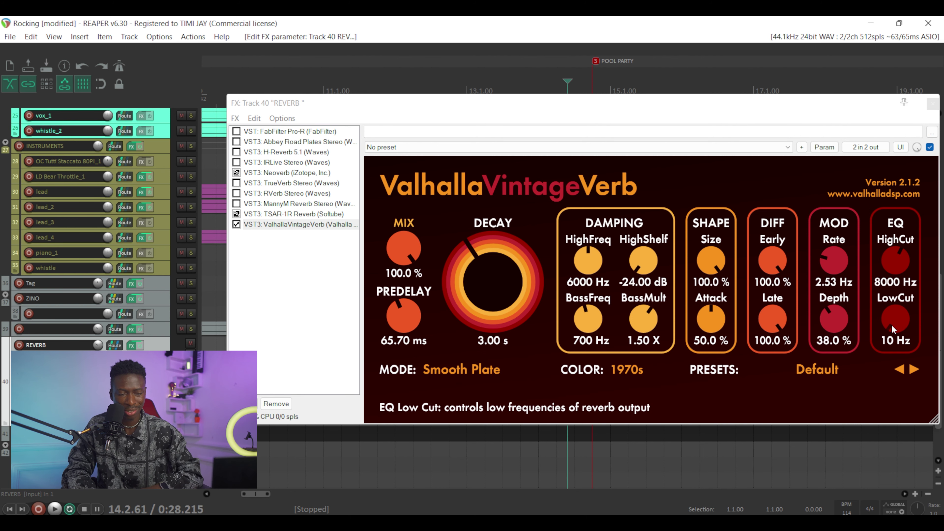
- Close the REVERB effects chain, solo ZINO and play the vocal from its start, comparing it with the reverb effects bypassed and enabled
key(Escape)
click(437, 298)
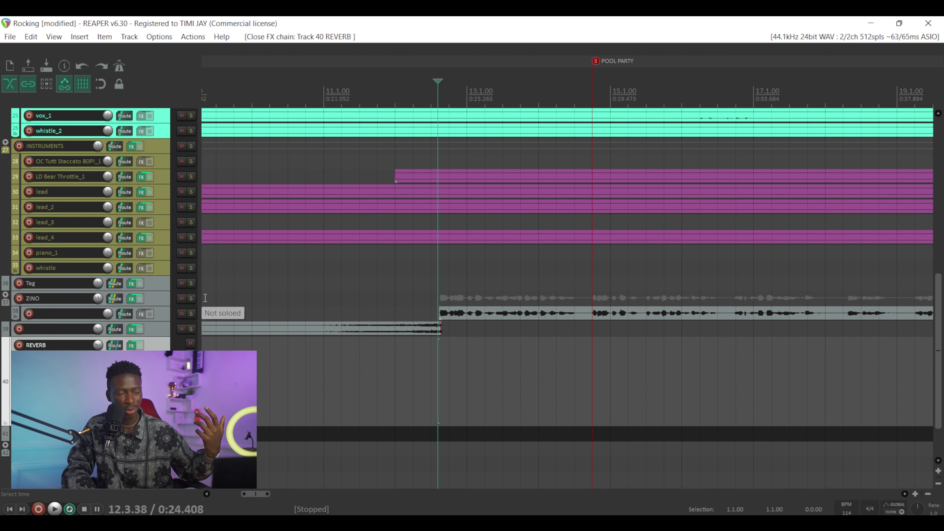
click(191, 298)
key(space)
click(140, 345)
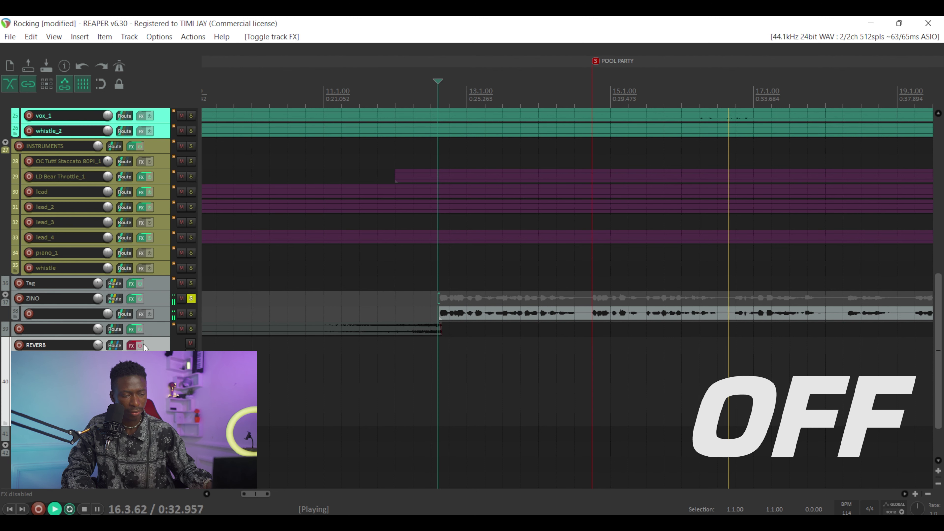
click(143, 344)
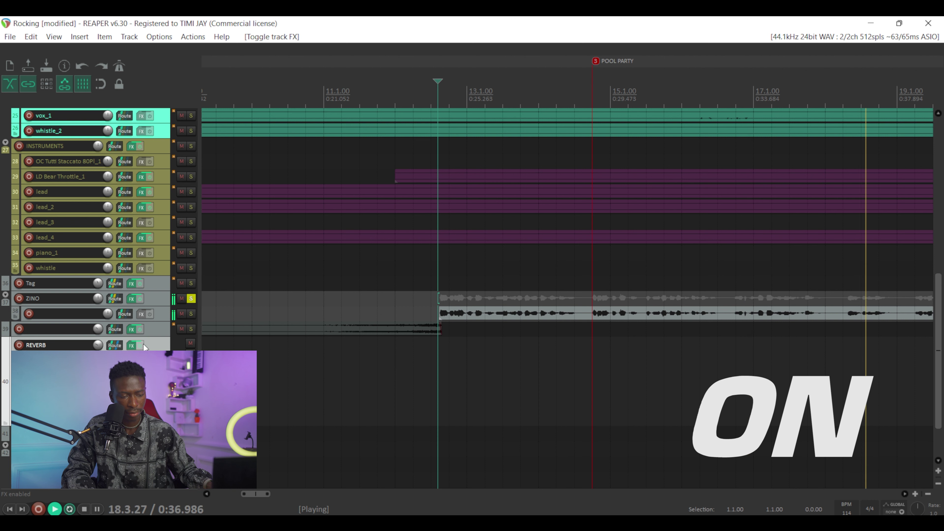
key(space)
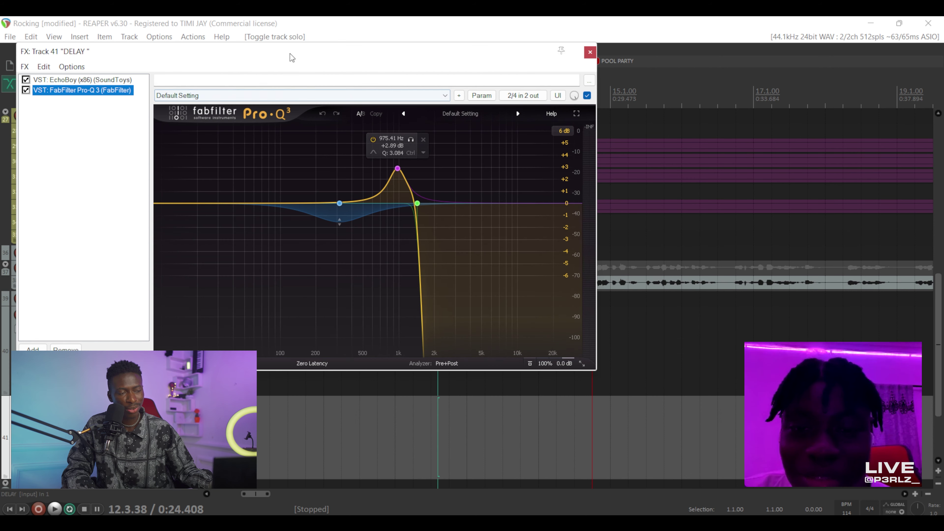
- Reposition the DELAY track's effects window and show its EchoBoy plug-in
drag(289, 55, 554, 157)
click(368, 182)
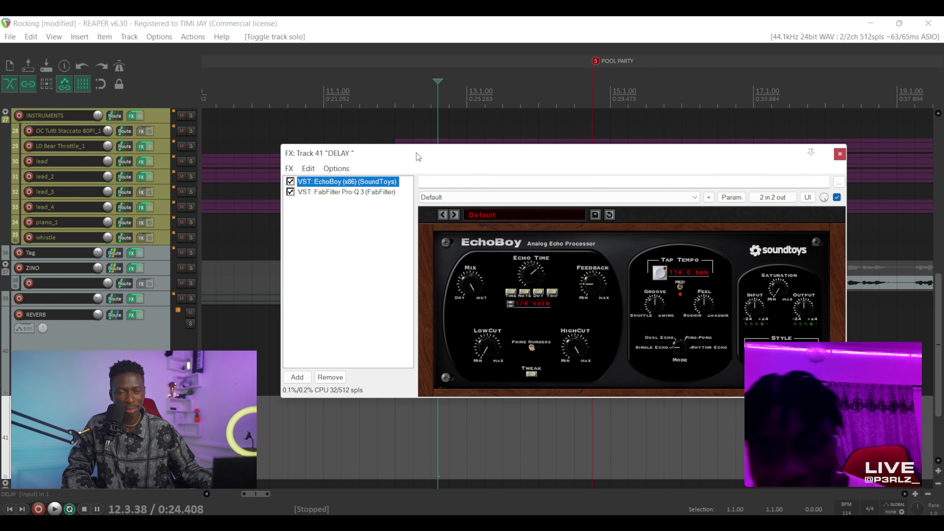
drag(415, 153, 432, 88)
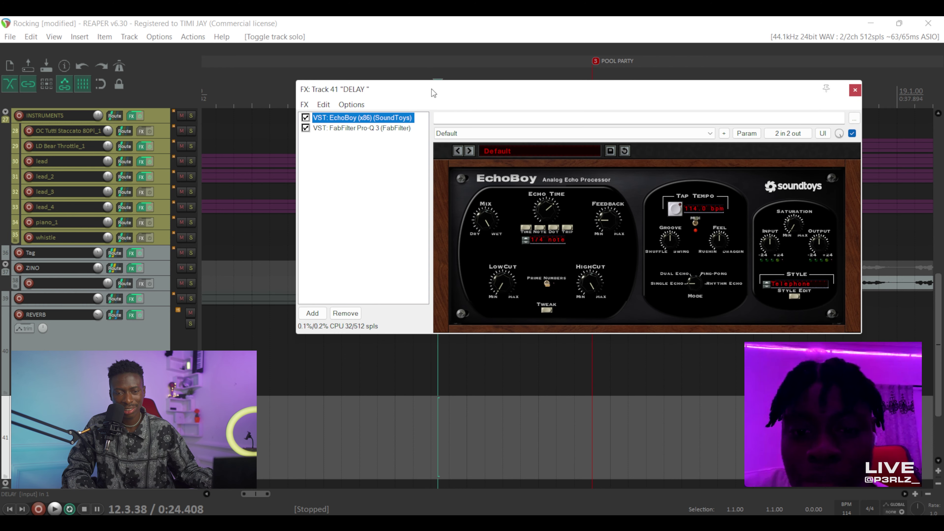
click(457, 17)
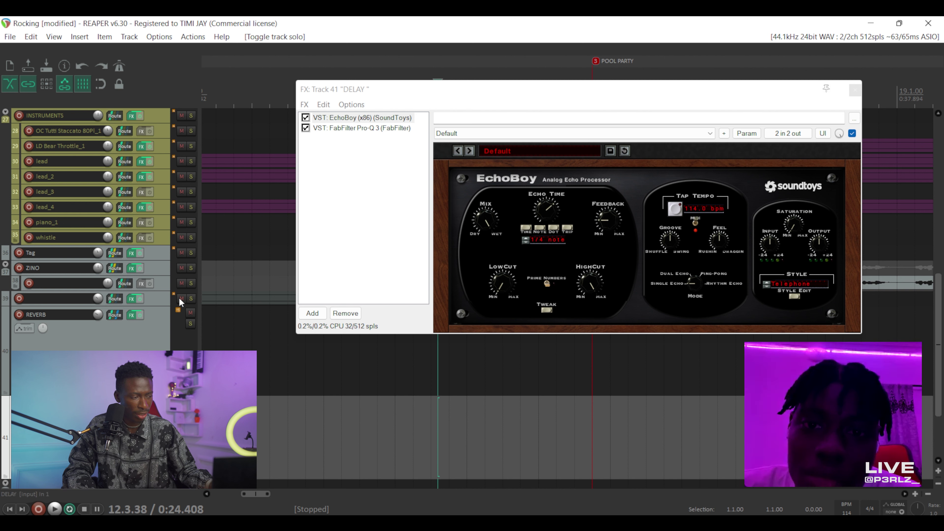
- Solo the ZINO track and check EchoBoy's list of echo styles, keeping Telephone
click(126, 270)
key(s)
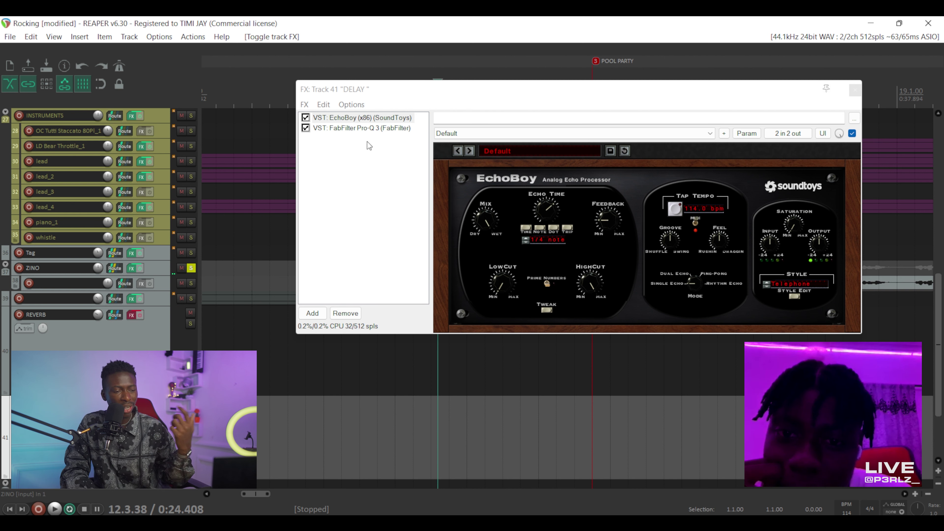
click(787, 282)
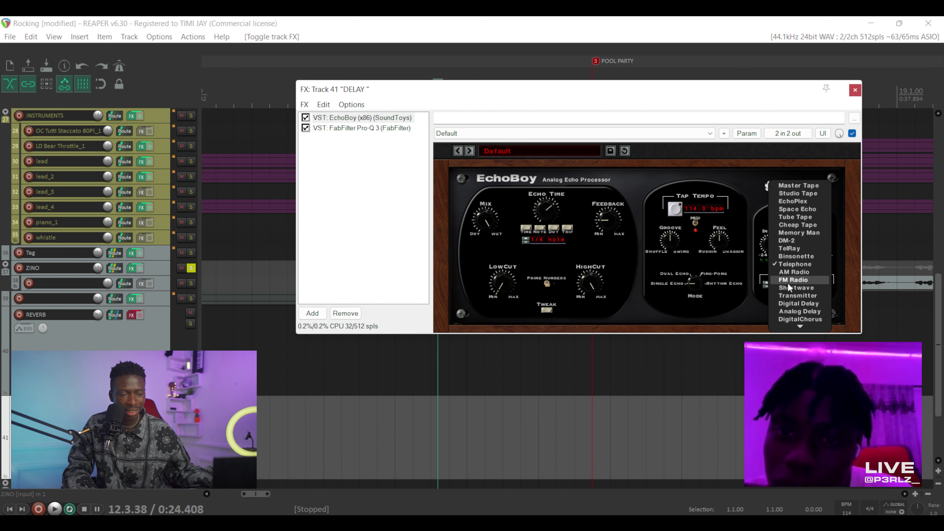
click(792, 261)
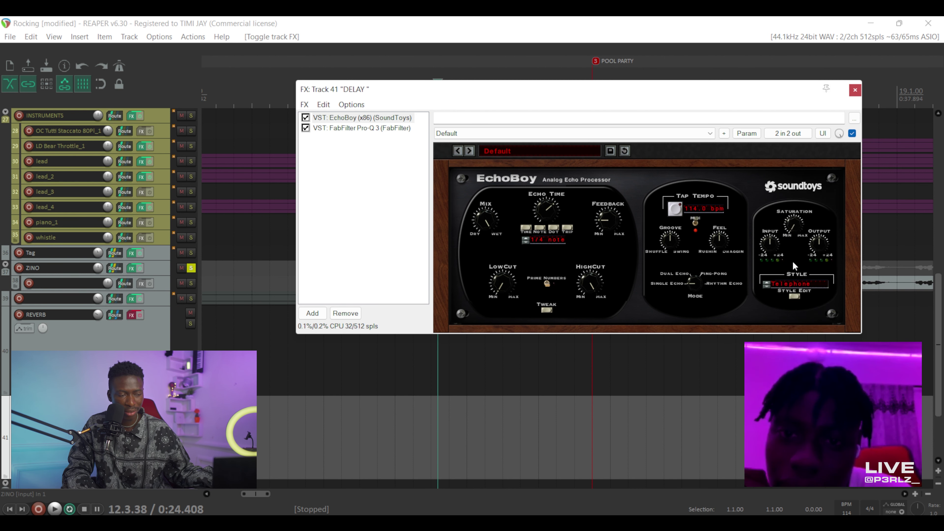
- View FabFilter Pro-Q 3 on the DELAY track while playing the soloed vocal, and close the effects chain
click(355, 128)
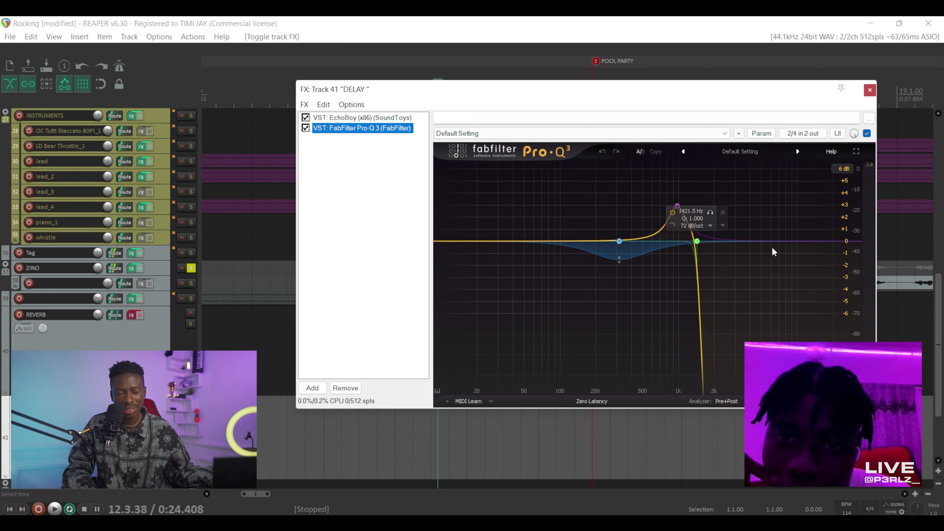
drag(555, 91, 540, 85)
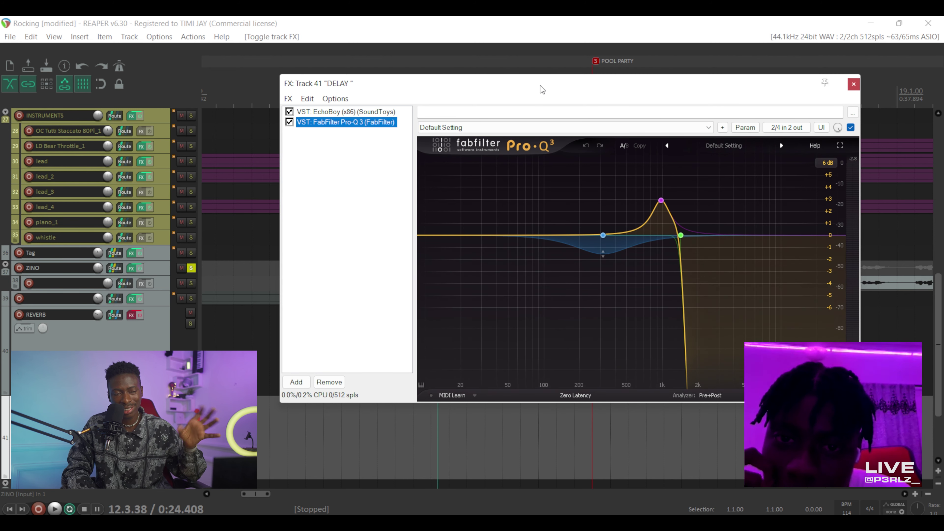
key(space)
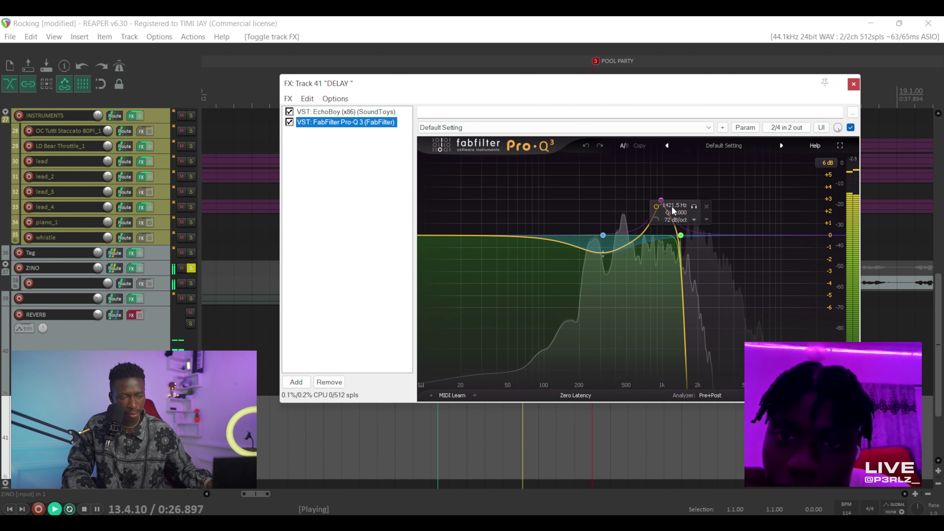
key(space)
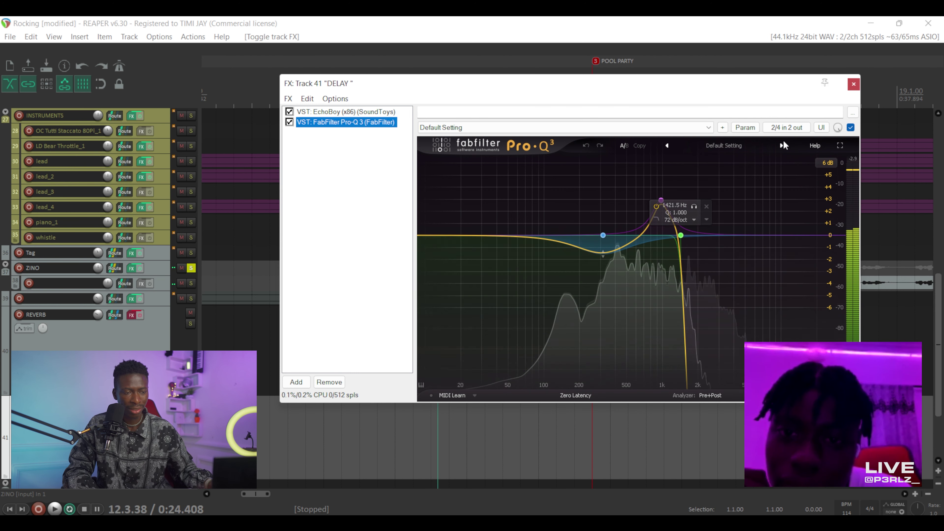
click(850, 87)
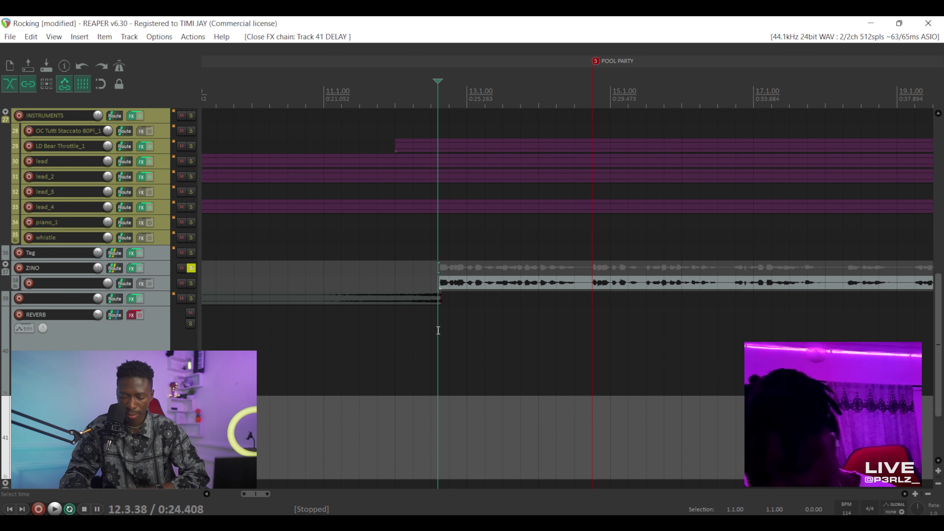
- Reopen the DELAY track's effects chain, audition the vocal briefly and close the chain
key(alt+F5)
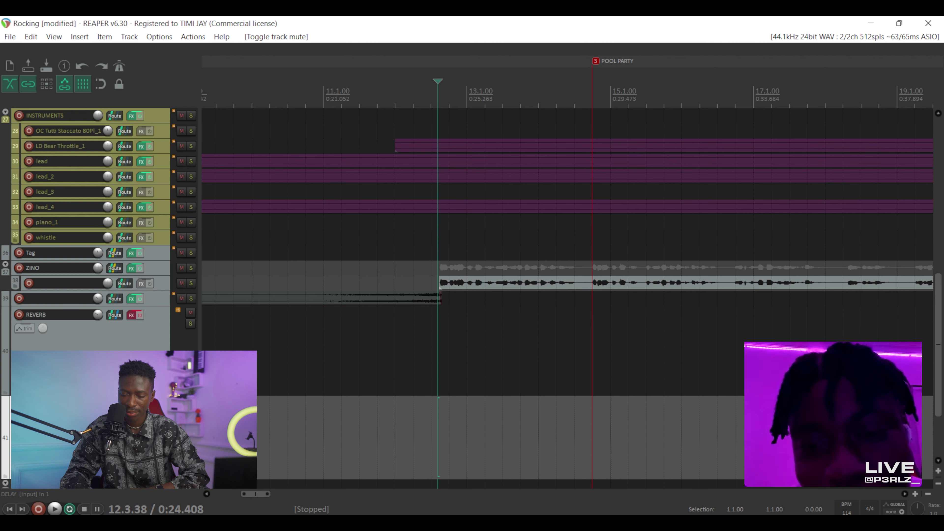
click(131, 404)
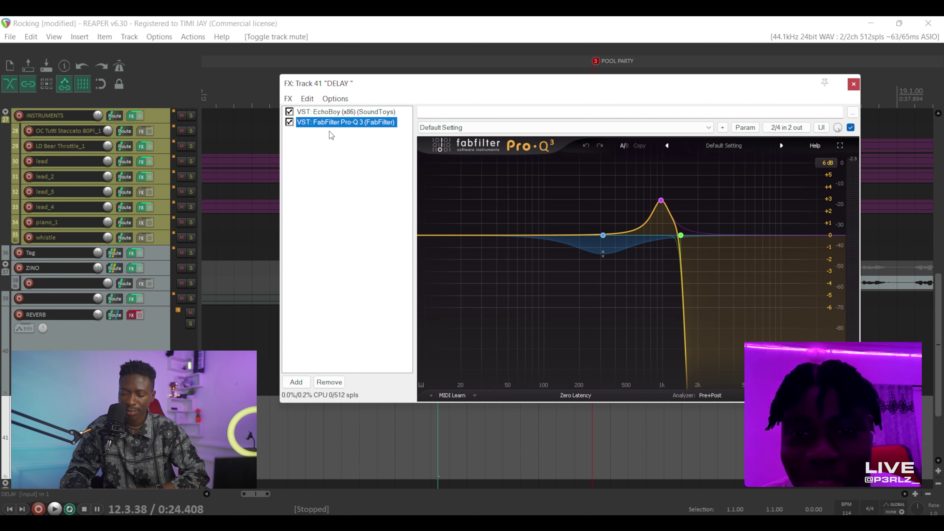
key(alt+F5)
key(space)
key(space)
key(Escape)
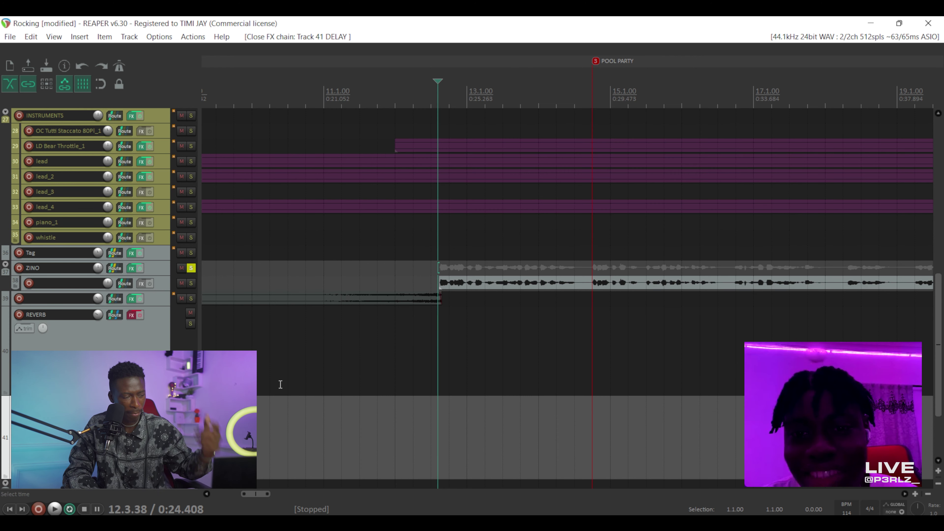
- Play the vocal with the DELAY track's FabFilter Pro-Q 3 bypassed and re-enabled for comparison, and close the effects chain
key(F6)
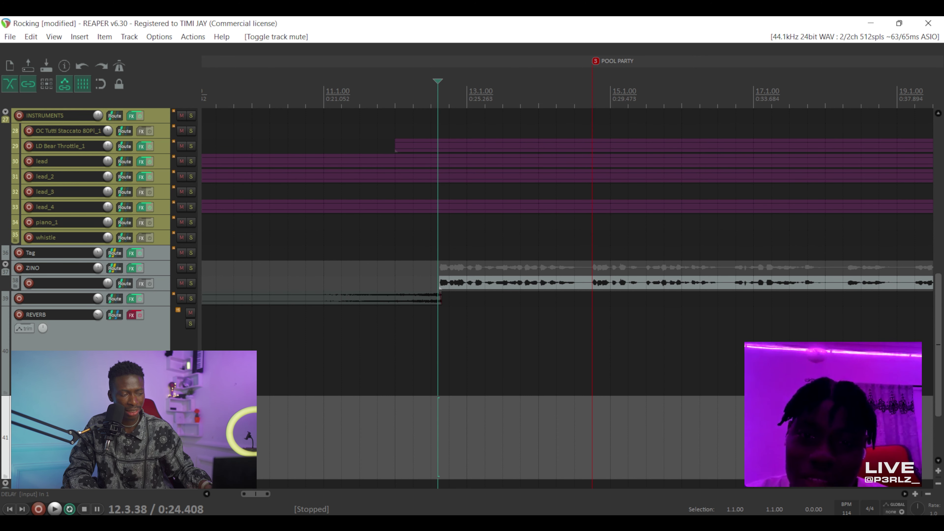
key(f)
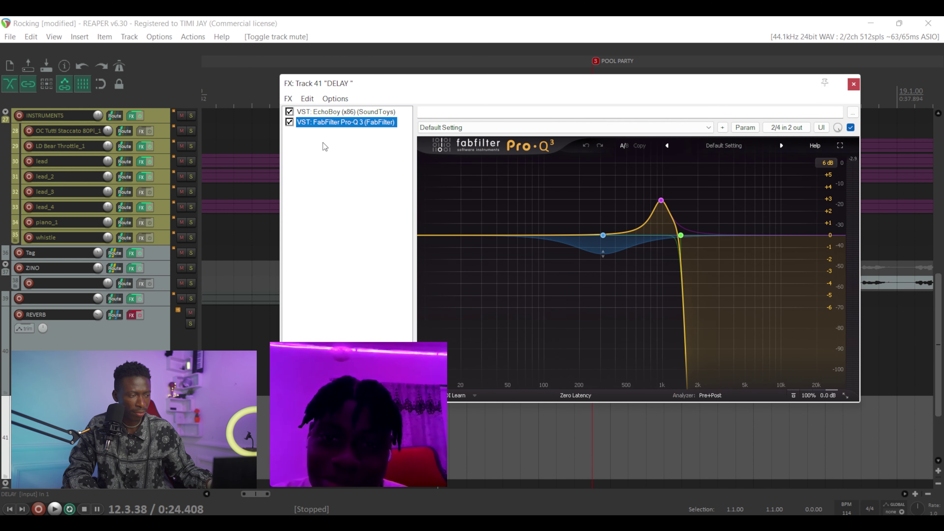
click(289, 122)
key(space)
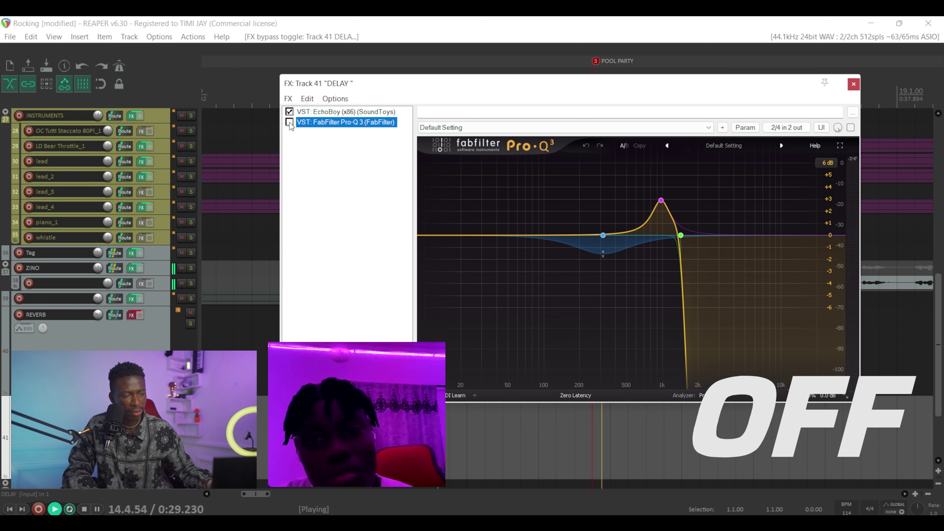
click(289, 122)
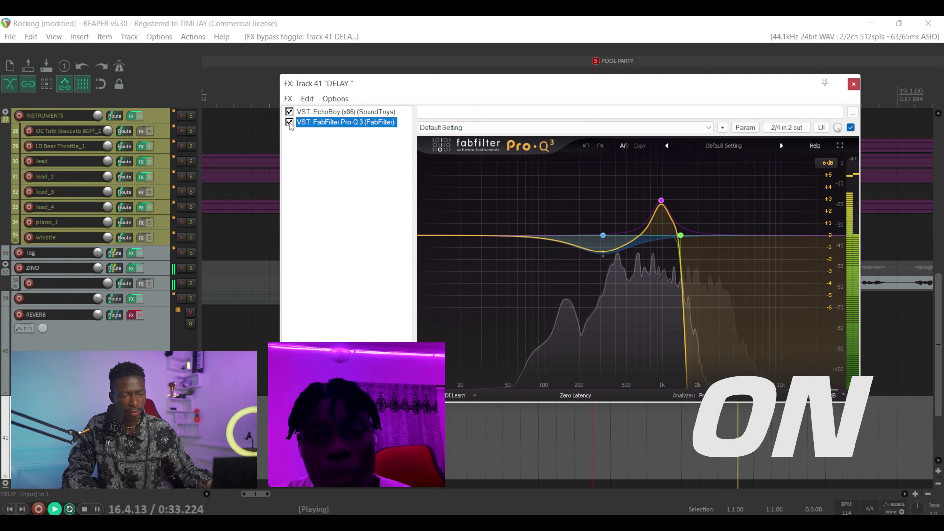
key(space)
click(853, 83)
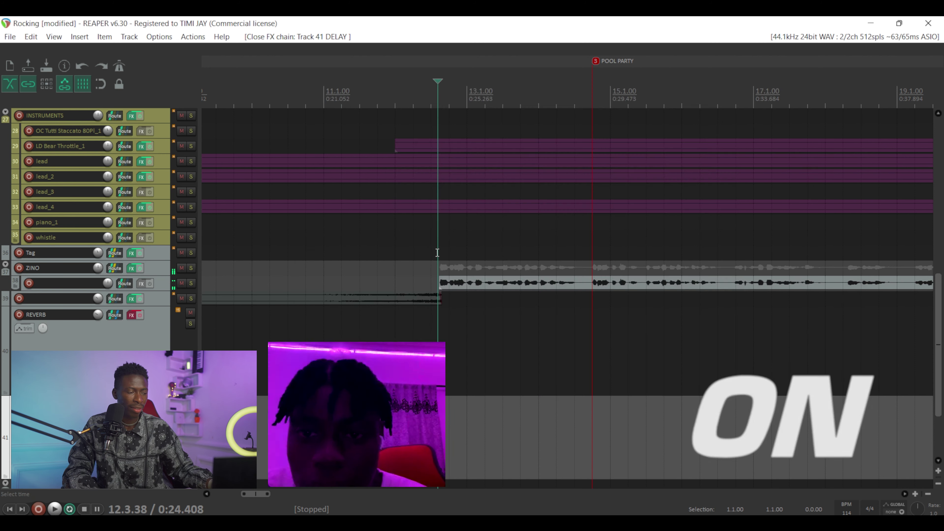
- Enlarge and solo the track holding 44-220203_2151.wav, with its clip selected and the edit cursor near bar 9
click(190, 296)
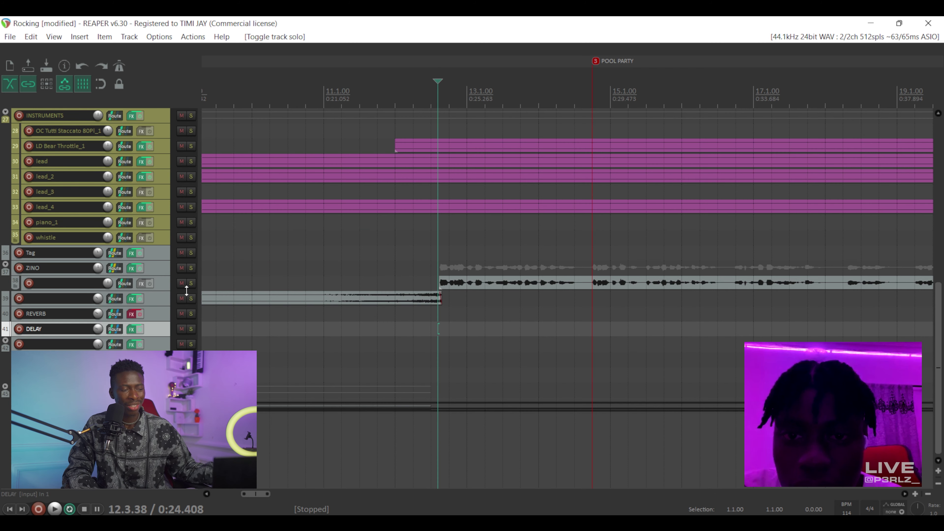
double_click(164, 302)
scroll(411, 343, down, 4)
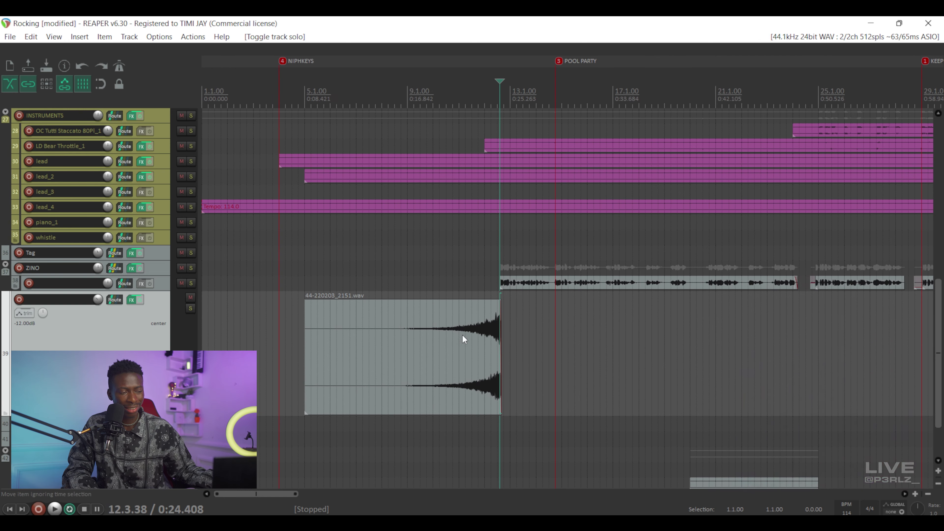
click(411, 336)
click(190, 309)
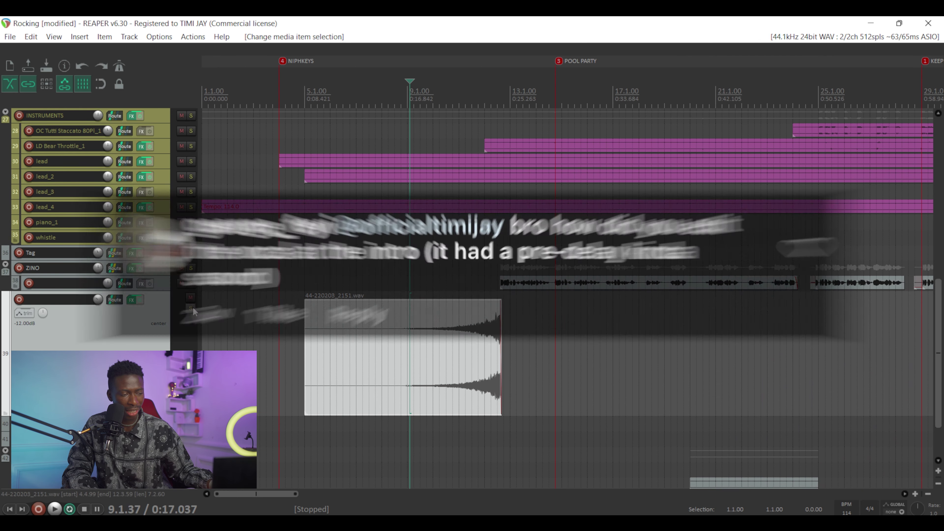
- Play the soloed 44-220203_2151.wav clip from near bar 9, and place the edit cursor at the clip's end
scroll(324, 353, up, 4)
key(space)
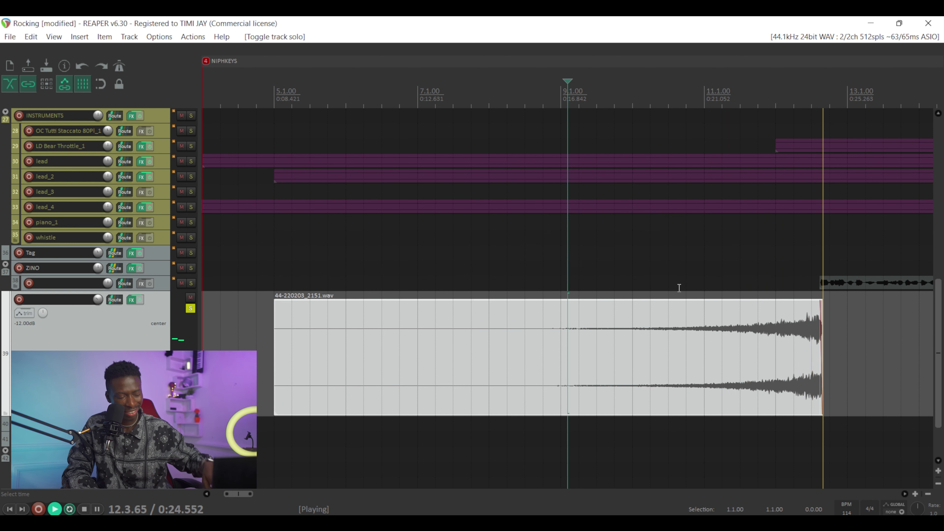
key(space)
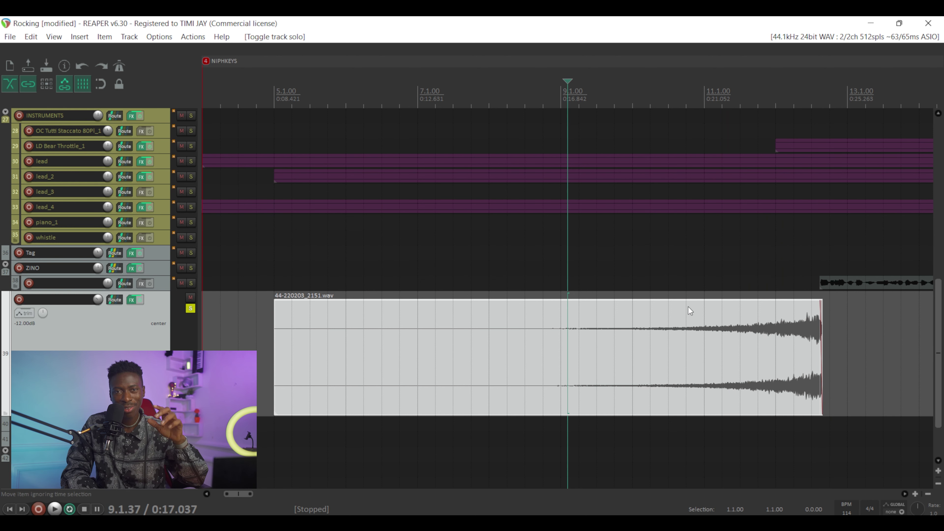
click(821, 335)
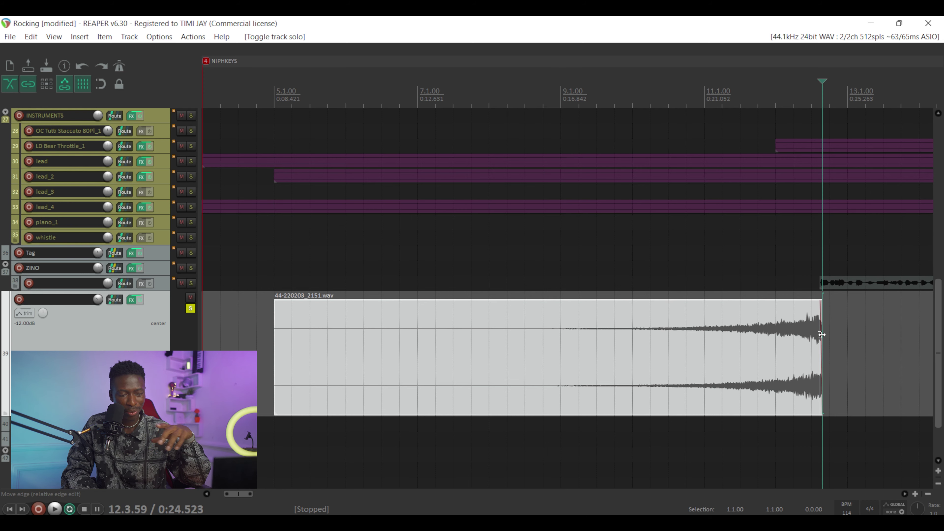
- Solo and enlarge the vocal track under ZINO, and place the edit cursor at the start of 44-220203_2051.wav
scroll(821, 335, up, 5)
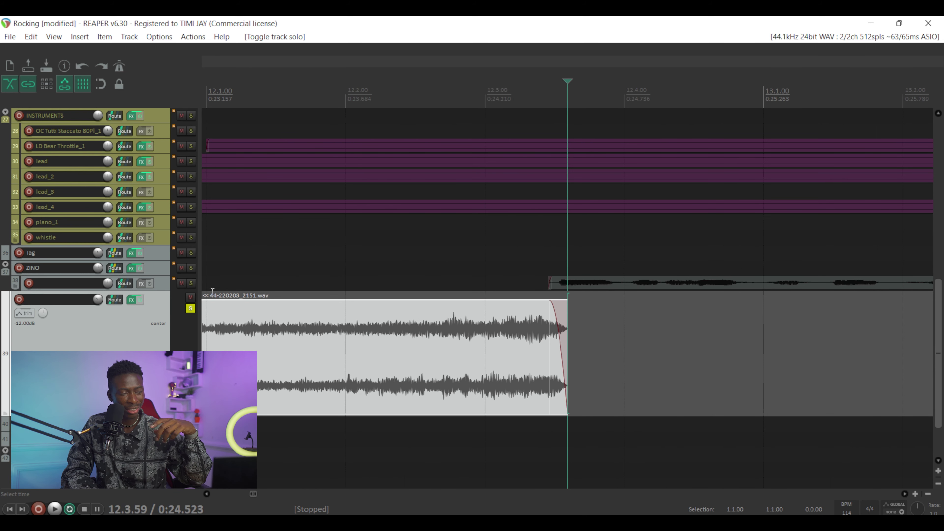
click(191, 284)
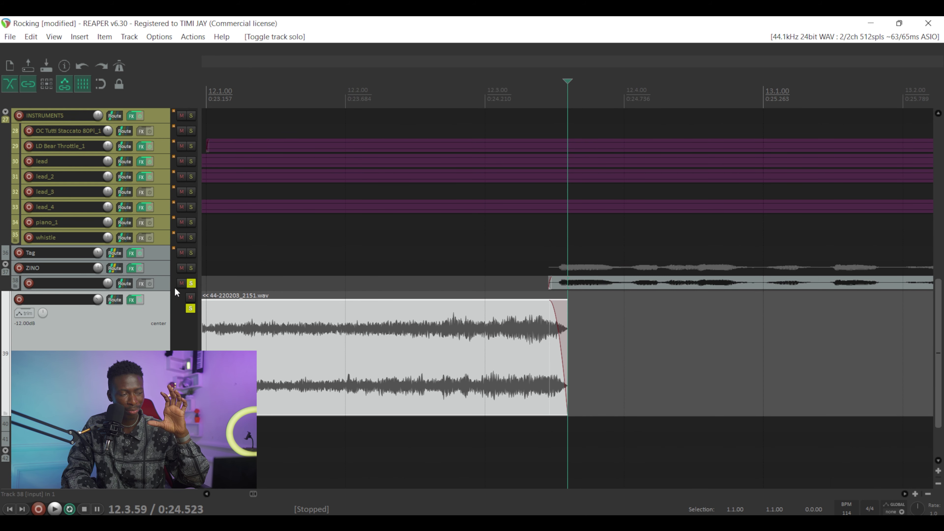
key(grave)
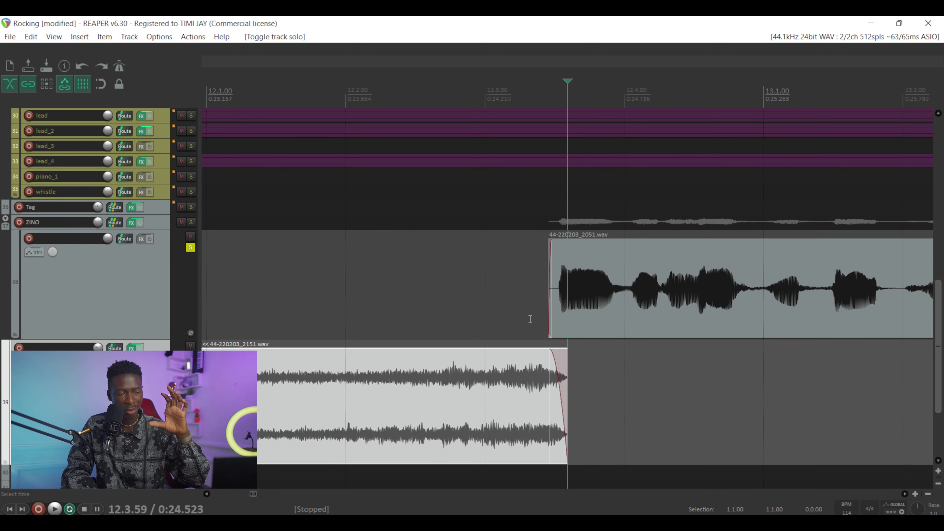
click(550, 301)
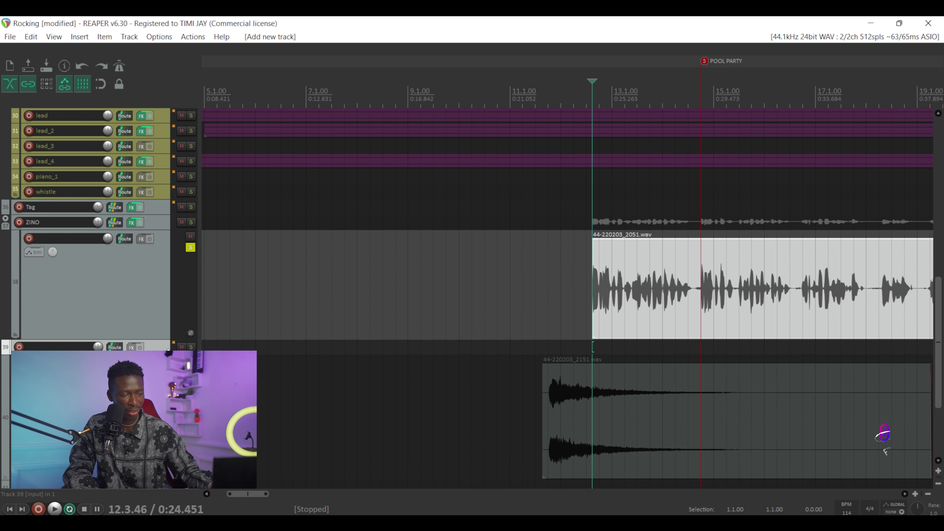
- Split 44-220203_2051.wav after its first word, copy that word onto the empty track 39 below, and solo track 39 instead of the vocal
scroll(639, 327, up, 3)
click(605, 292)
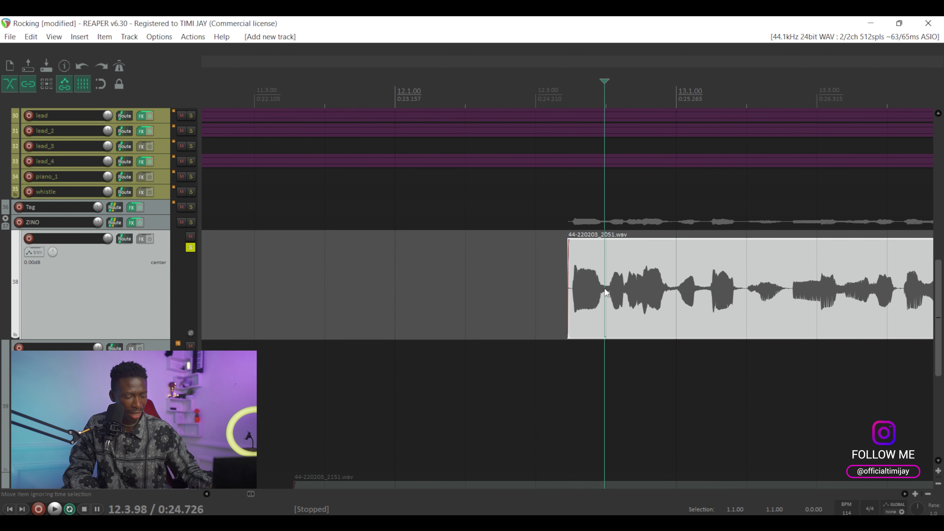
key(s)
click(596, 326)
drag(587, 339, 589, 372)
key(ctrl+alt+F9)
key(F6)
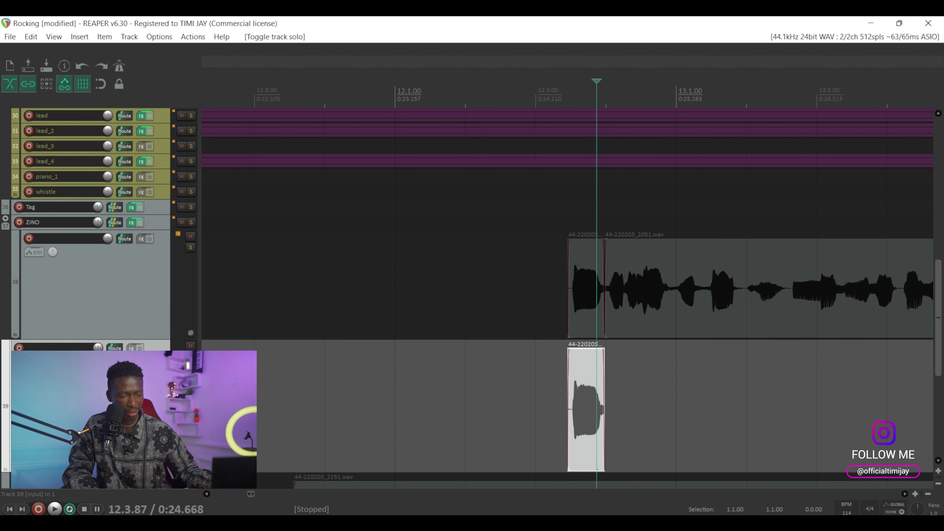
- Play the soloed word on track 39 from the start of its clip
click(560, 385)
key(space)
key(space)
key(space)
key(space)
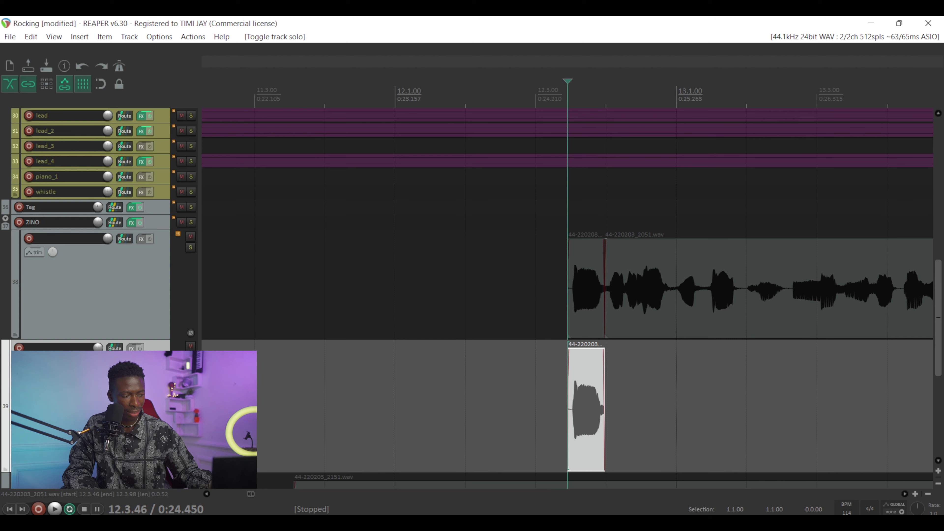
- Add a reverb plug-in to track 39, adjust its settings and close the effects chain
click(132, 347)
scroll(74, 242, down, 12)
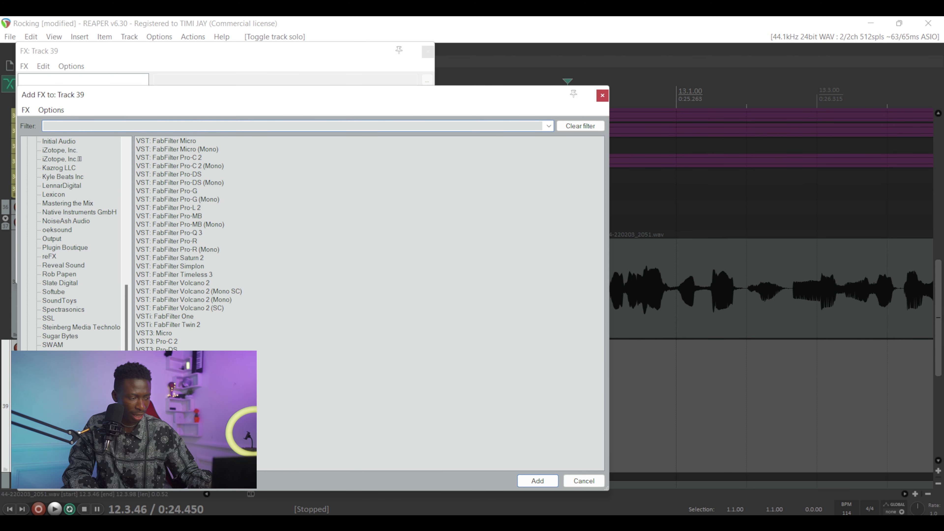
click(59, 363)
double_click(199, 275)
drag(201, 206, 200, 228)
drag(288, 245, 289, 235)
click(721, 52)
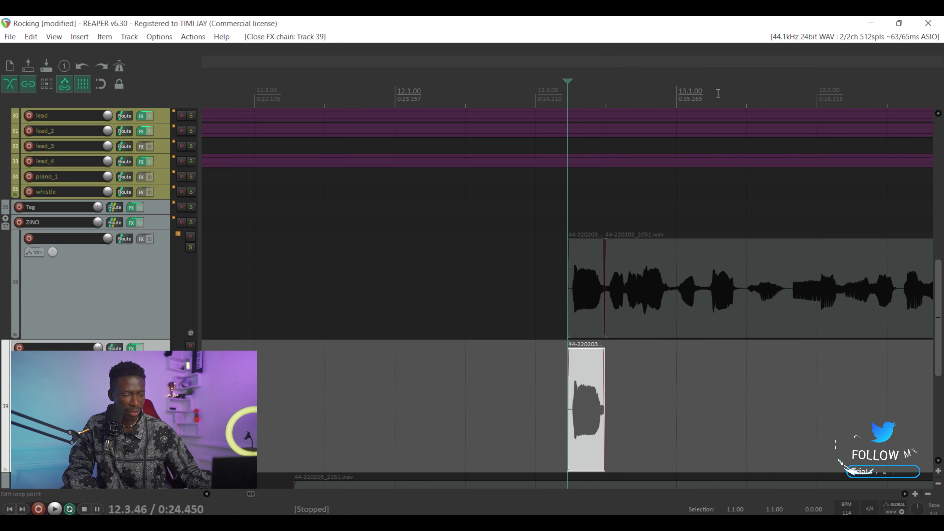
- Play the word on track 39 through its new reverb, starting just before the clip
click(542, 390)
key(space)
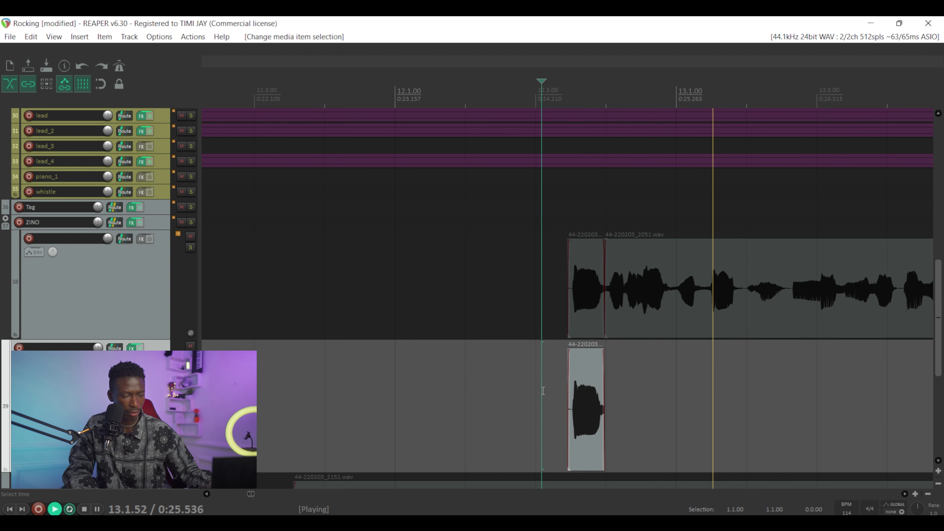
key(space)
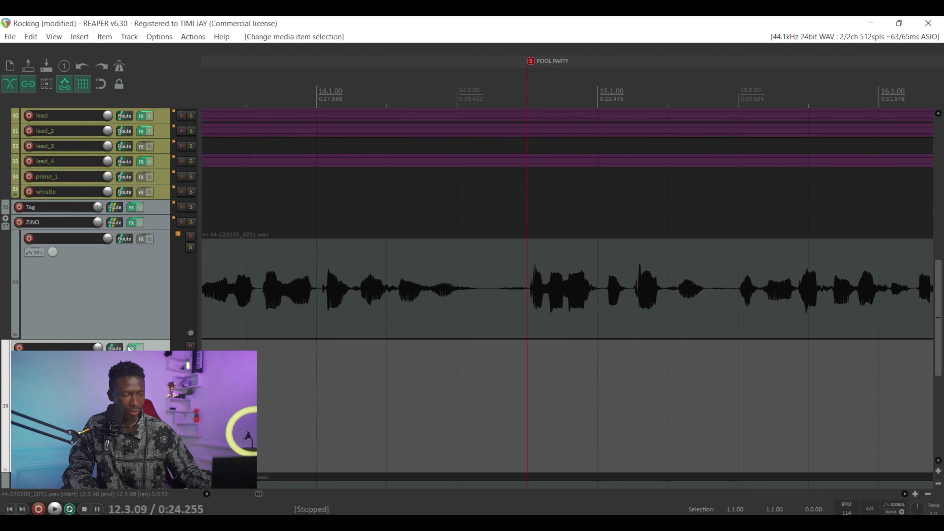
- Audition the decaying 44-220203_2151.wav clip on track 40 alone from near bar 11.4, and clear its solo
scroll(268, 387, down, 5)
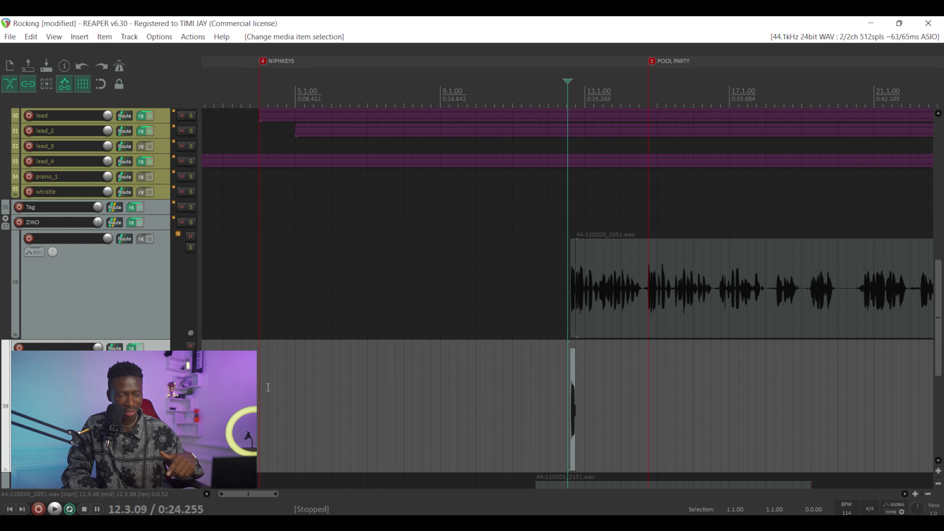
scroll(619, 378, down, 4)
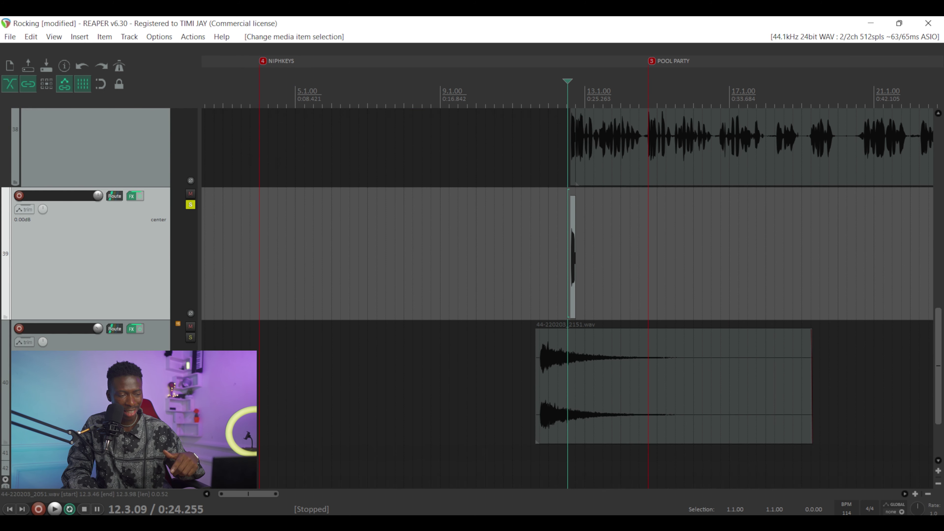
click(619, 378)
click(539, 368)
click(190, 337)
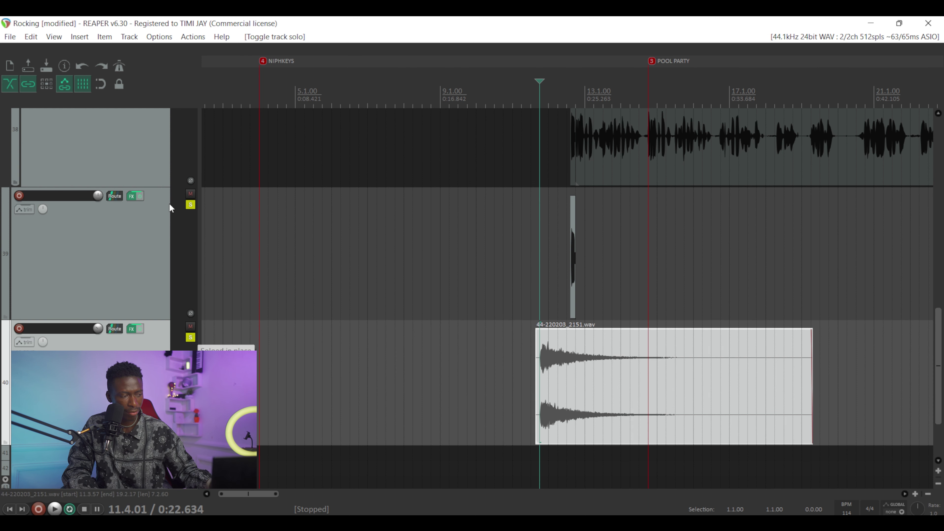
click(190, 205)
key(space)
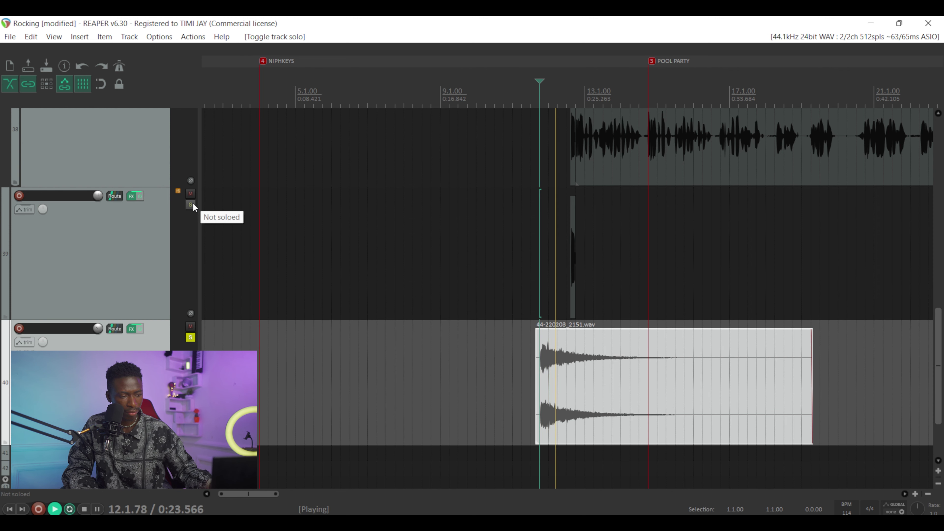
key(space)
click(190, 337)
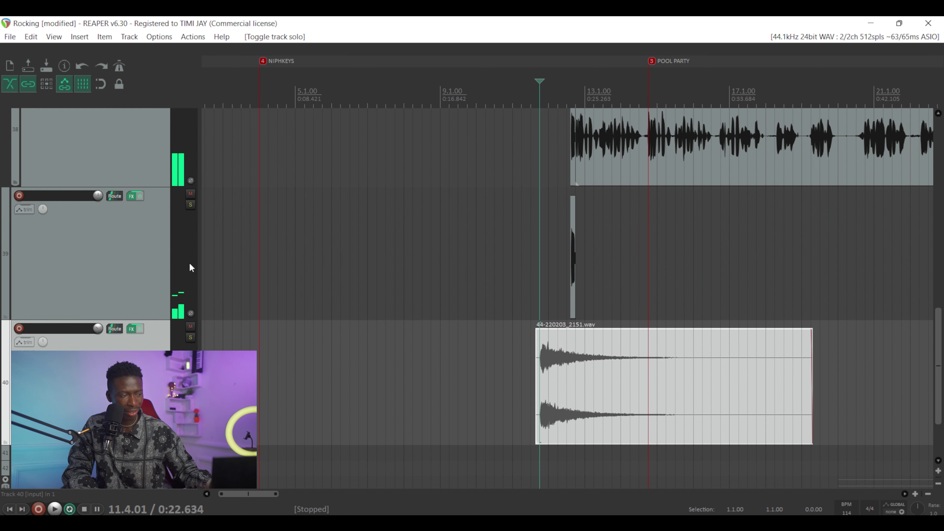
- Solo track 39, play its short word with reverb for comparison, and clear the solo
click(190, 205)
click(568, 270)
key(space)
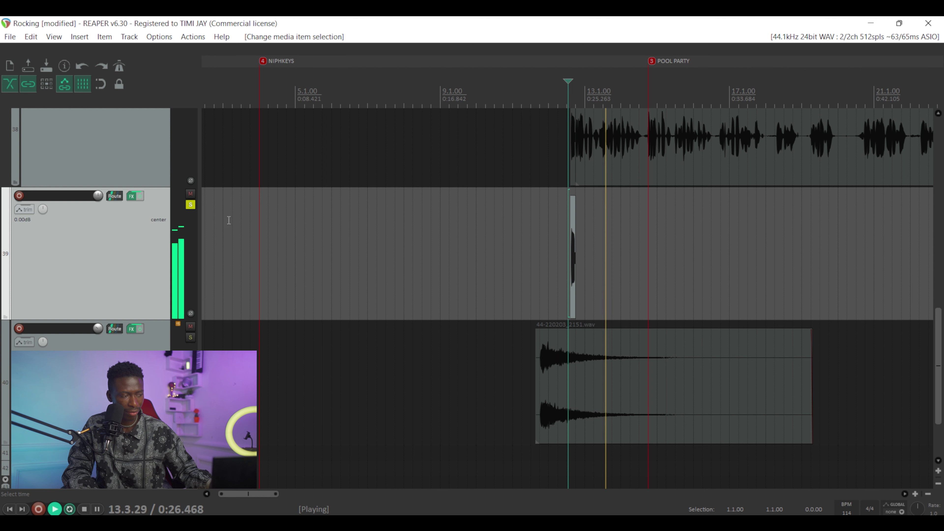
key(space)
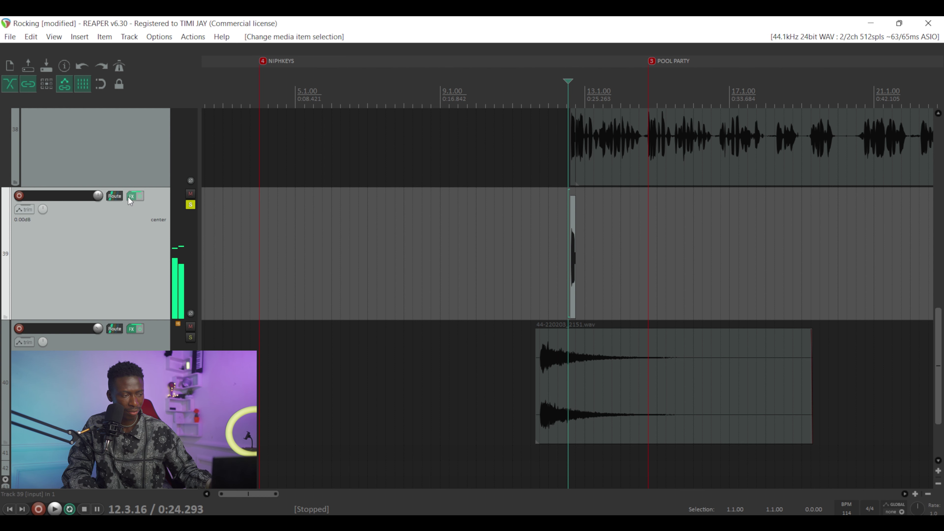
click(189, 206)
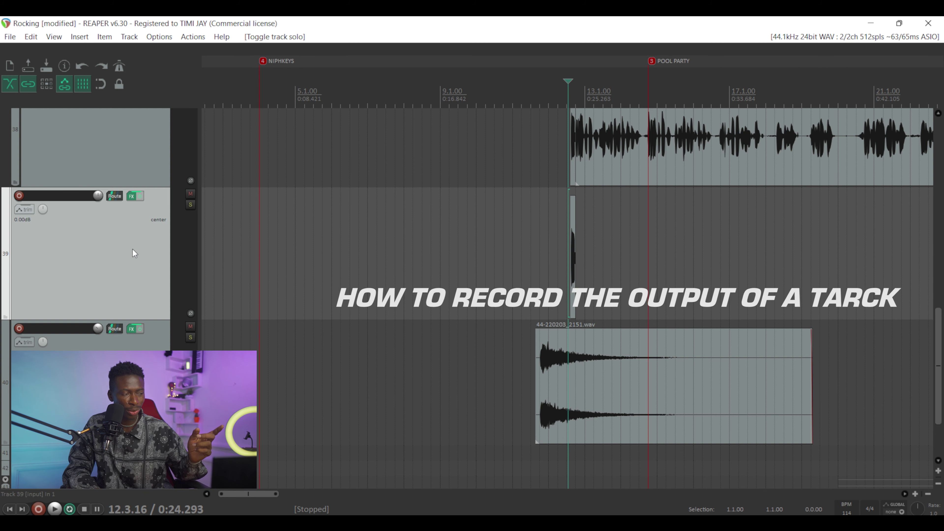
- Create a new track below track 39 and route track 39's output to it
key(ctrl+t)
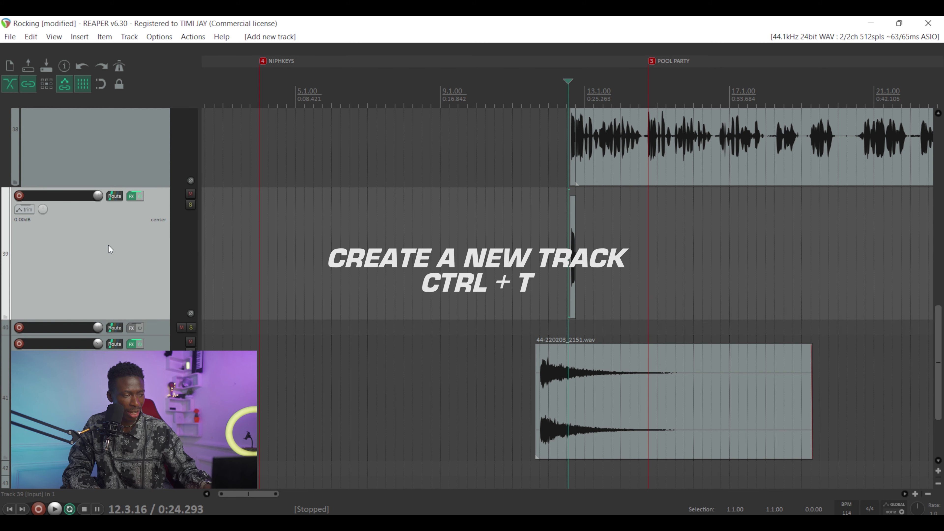
drag(126, 336, 121, 330)
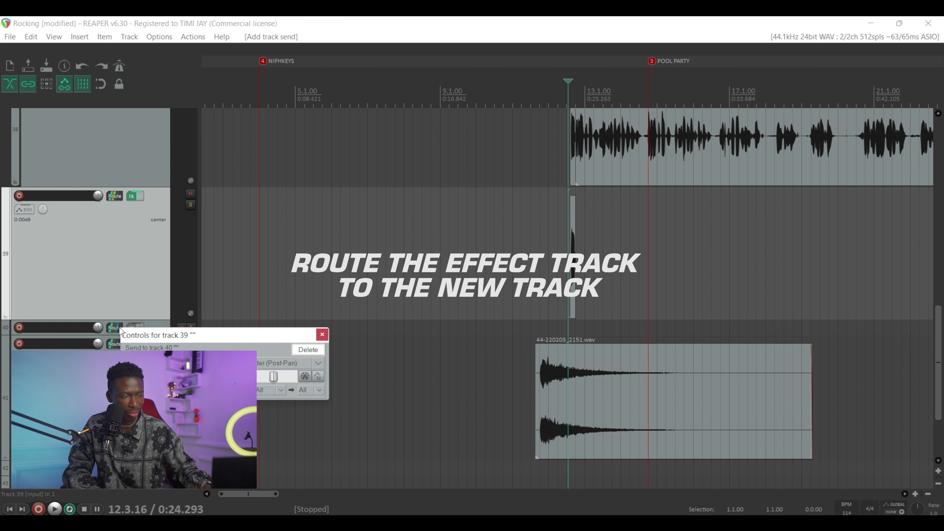
click(321, 335)
- Arm the new track 40 to record its stereo output, and record track 39's word with its full reverb tail
click(19, 327)
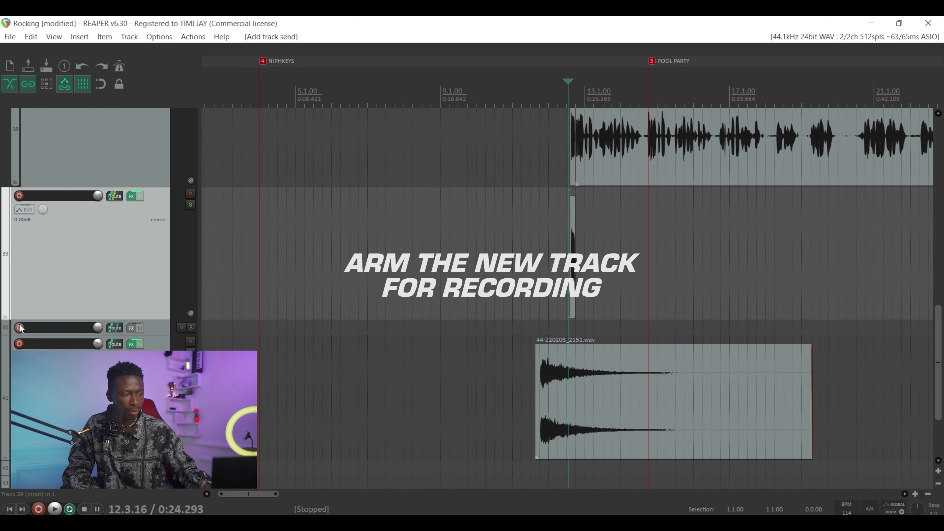
right_click(19, 327)
mouse_move(84, 262)
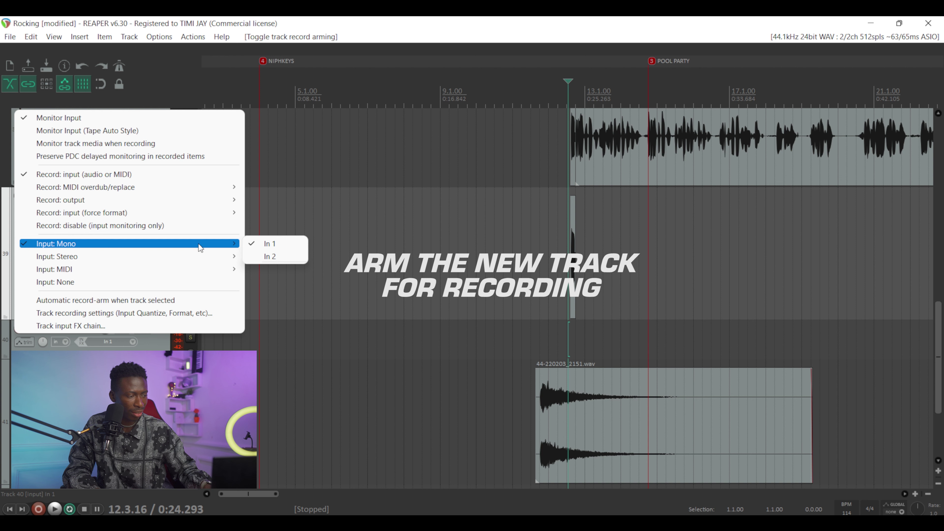
mouse_move(200, 206)
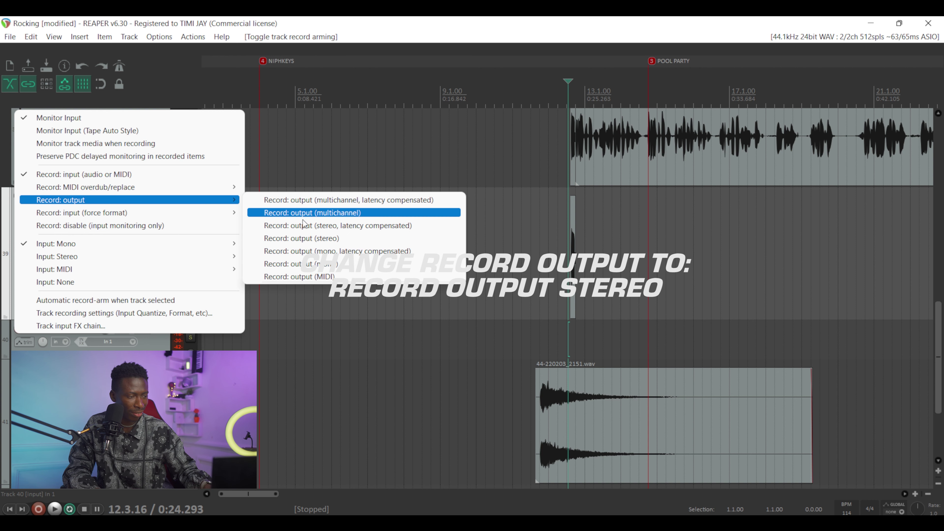
click(315, 211)
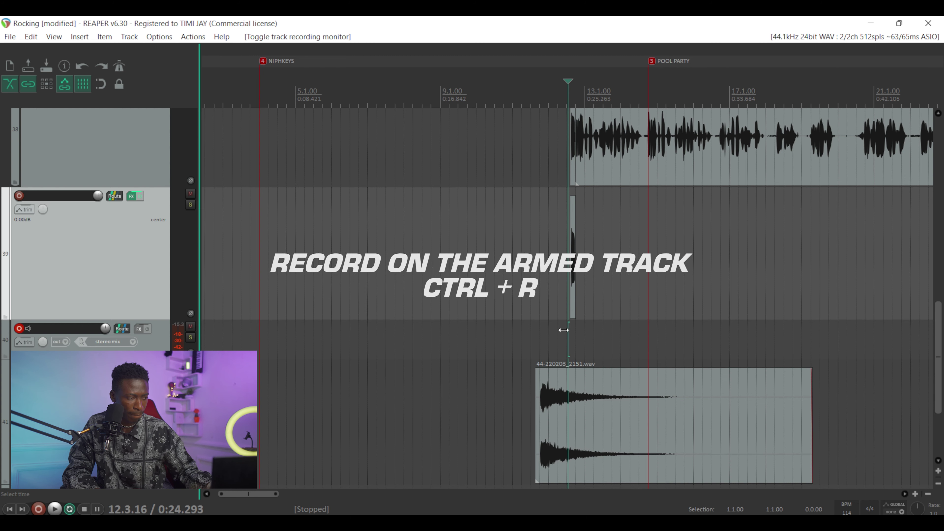
key(ctrl+r)
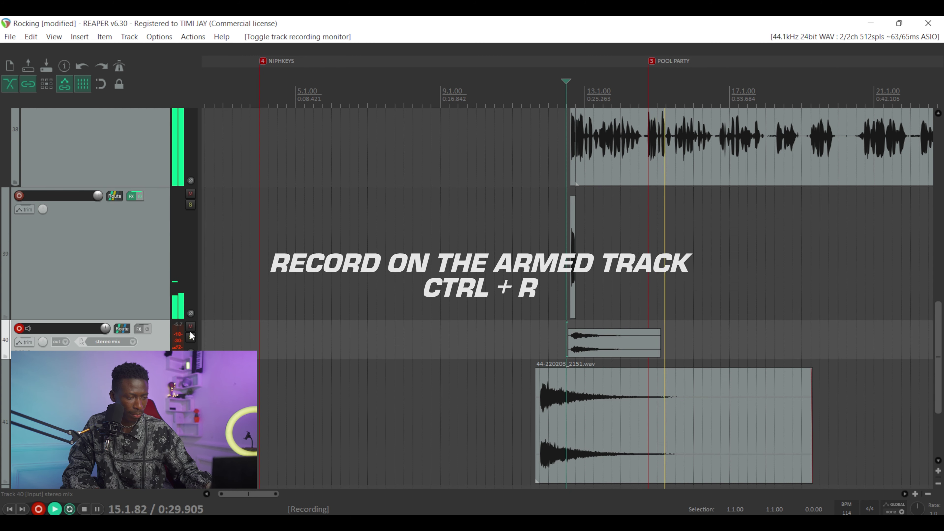
key(space)
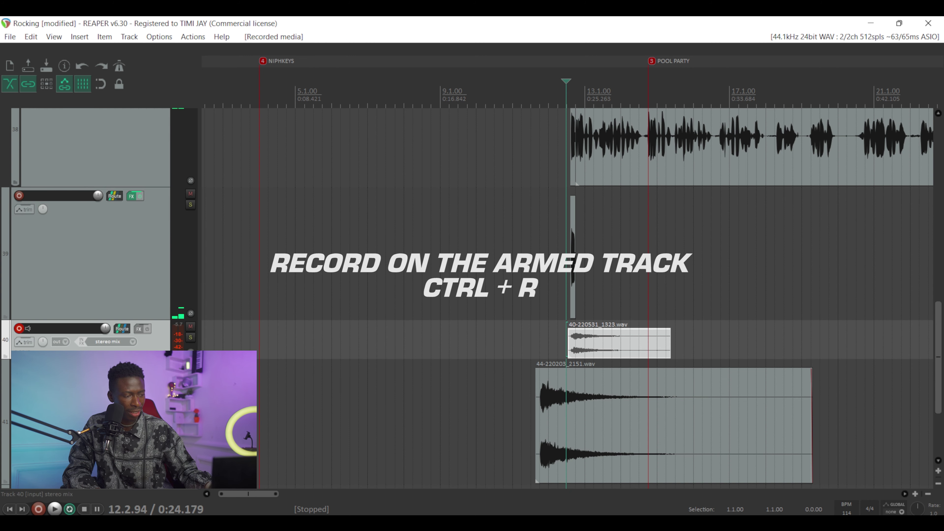
- Solo and enlarge track 40, mute track 39, and play the recorded 40-220531_1323.wav clip
click(189, 337)
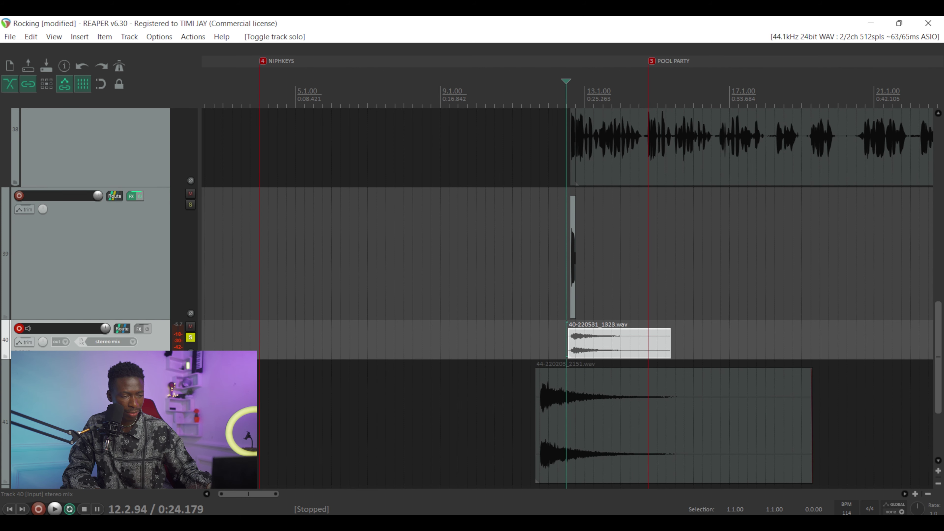
scroll(583, 366, up, 3)
click(567, 369)
key(space)
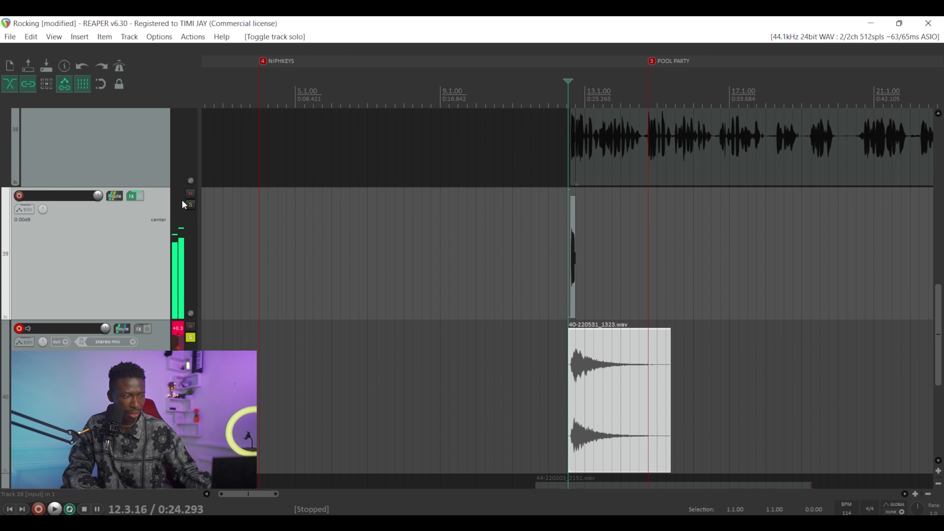
click(190, 193)
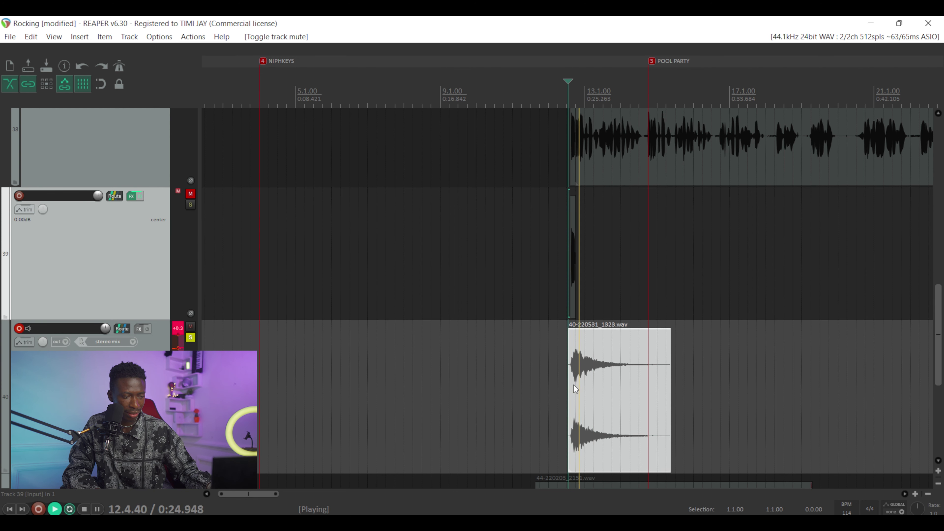
key(space)
- Reverse the 40-220531_1323.wav clip and move it earlier so its swell ends around the start of the vocal
double_click(614, 371)
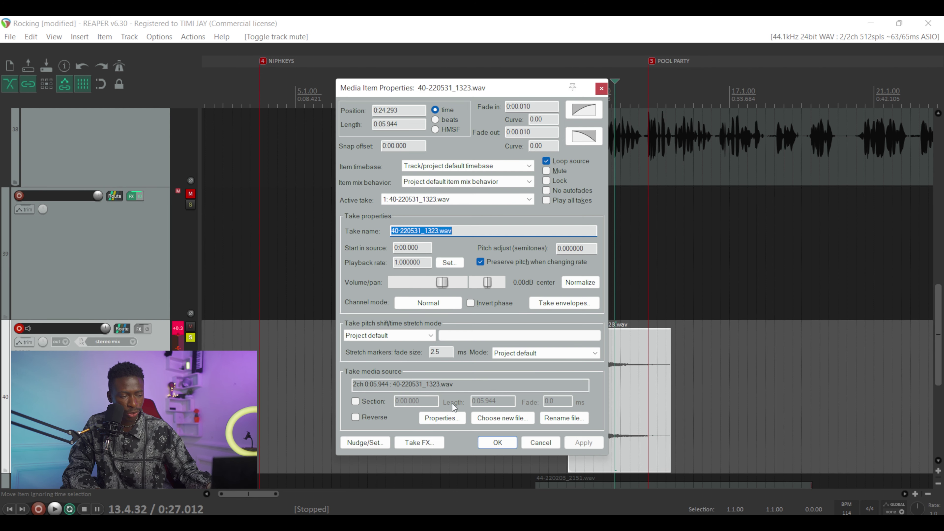
click(375, 415)
click(496, 443)
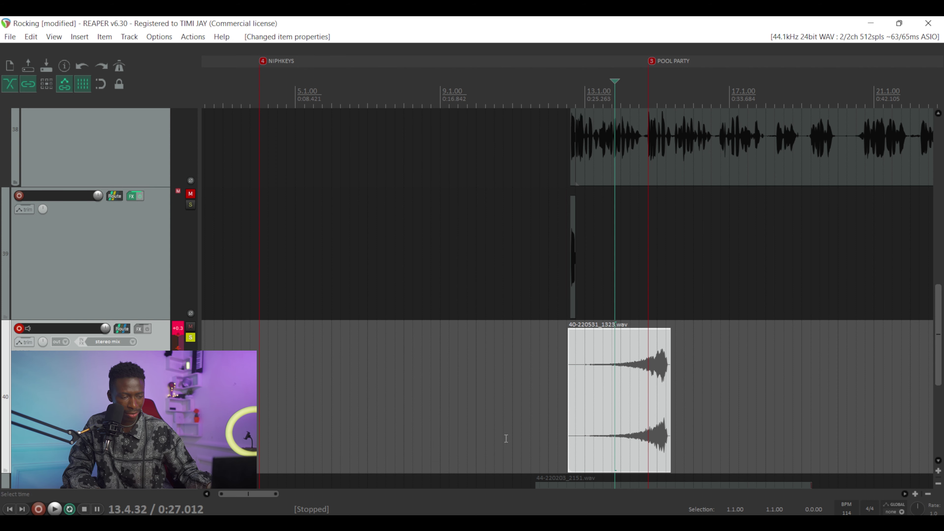
drag(644, 410, 555, 400)
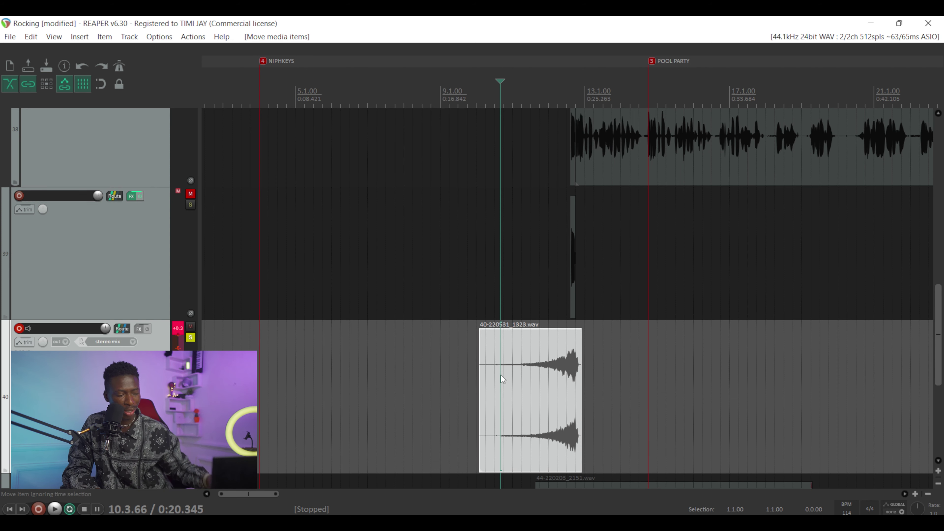
- Play the reversed clip from near bar 10.3, and place the edit cursor at the vocal's start
key(space)
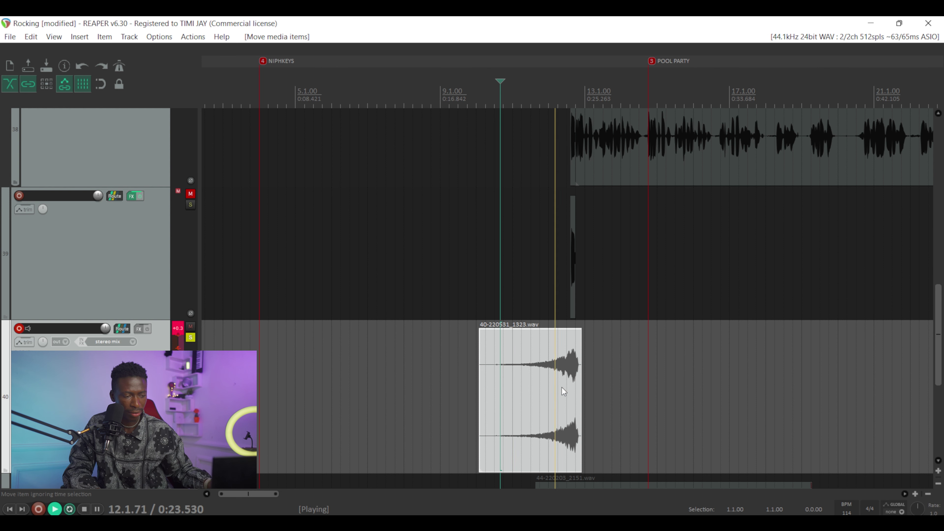
key(space)
click(572, 386)
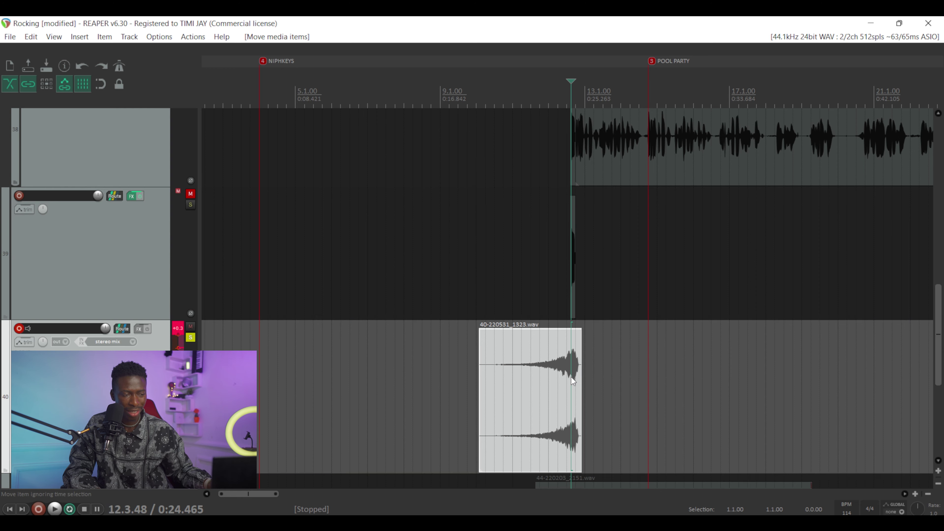
- Trim the silent end of the reversed 40-220531_1323.wav clip, and move it so its end meets the vocal's start
scroll(576, 377, up, 4)
scroll(581, 377, up, 5)
drag(669, 392, 647, 392)
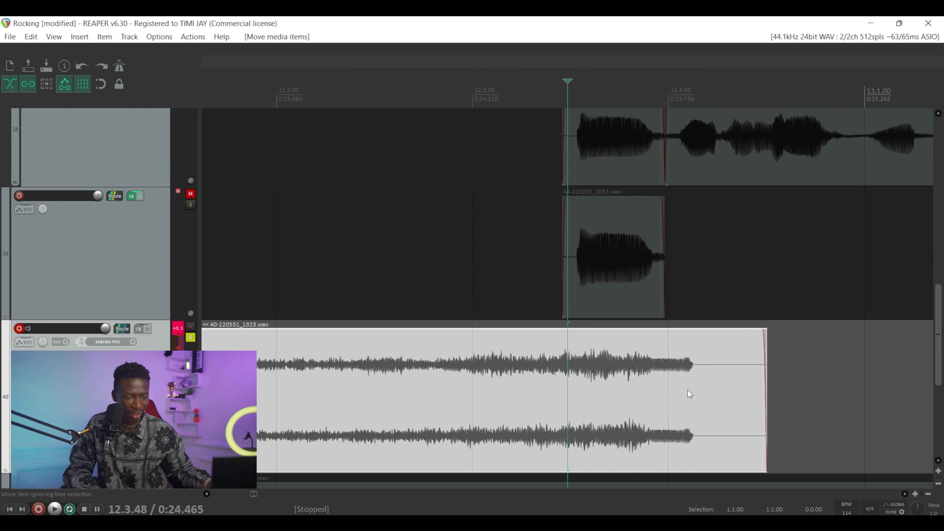
drag(765, 376, 532, 403)
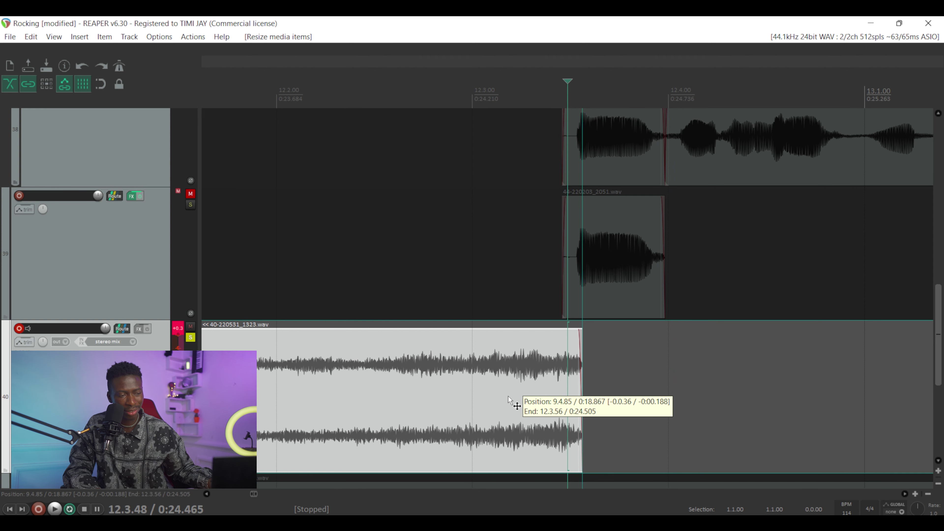
drag(582, 335, 566, 335)
click(191, 337)
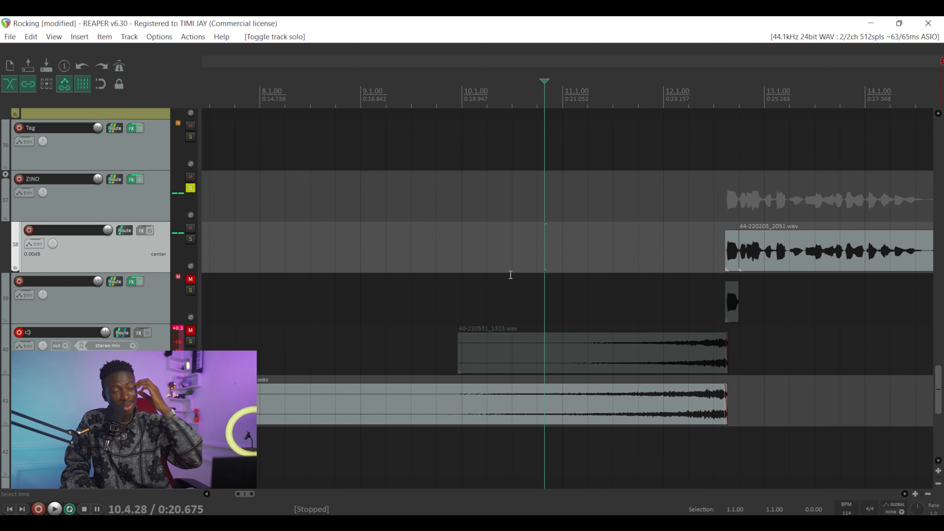
- Take the ZINO track off solo so the whole arrangement is audible
scroll(479, 279, down, 5)
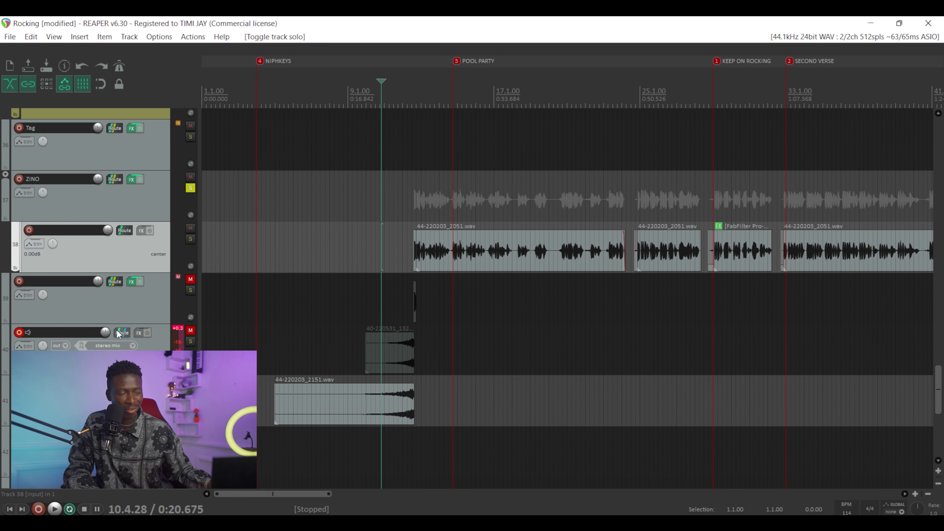
scroll(162, 313, down, 2)
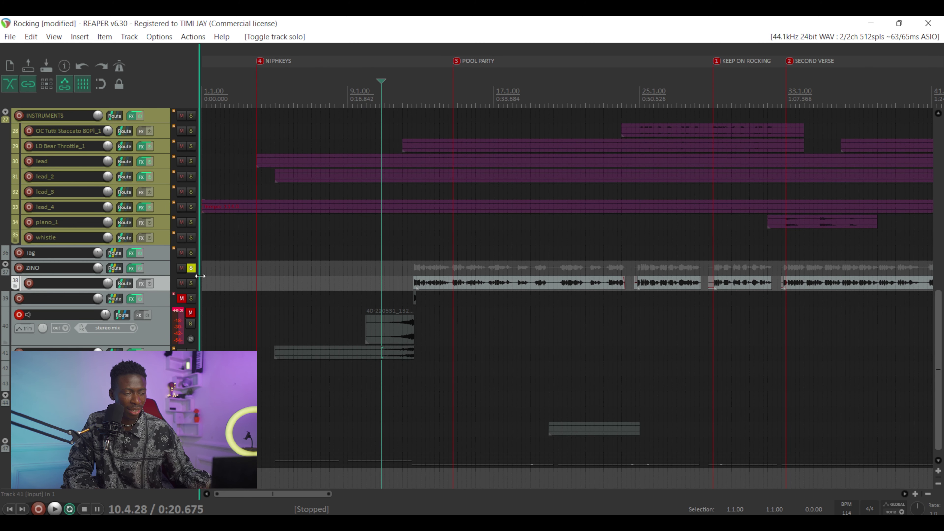
click(191, 268)
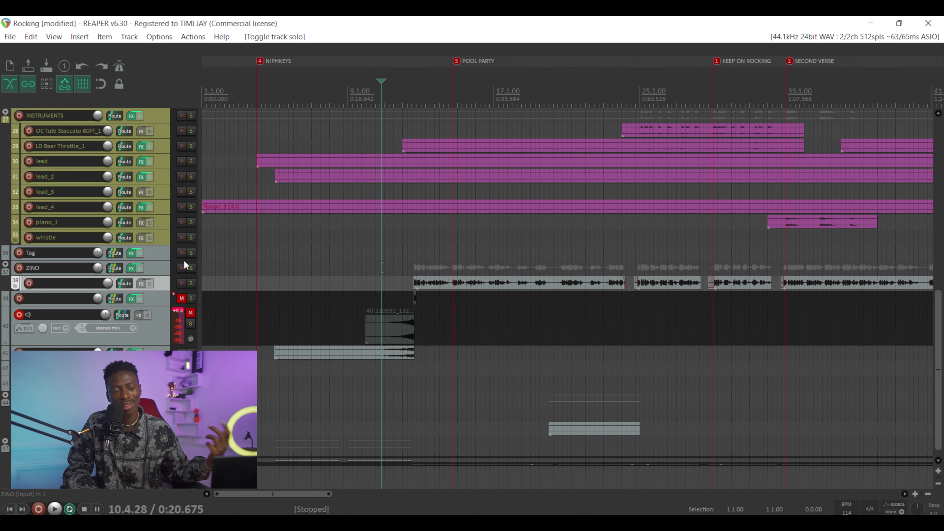
scroll(174, 261, down, 2)
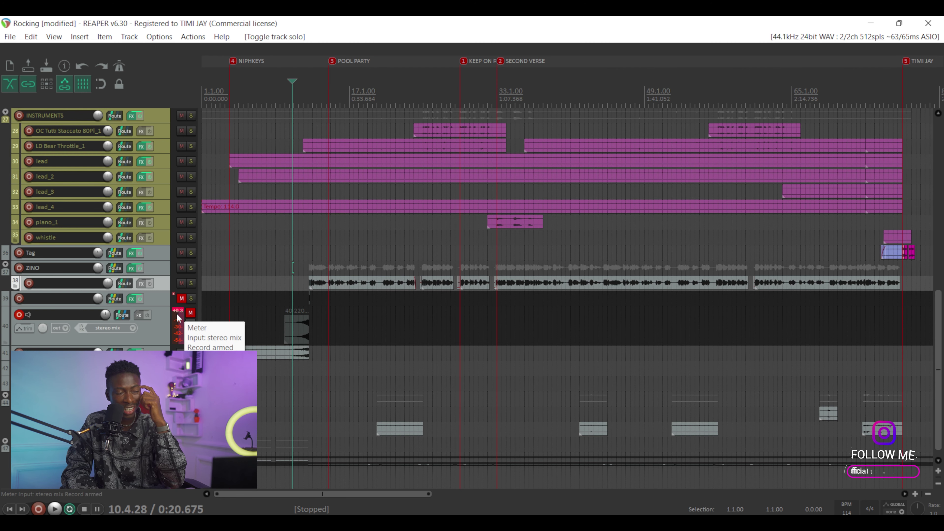
- Look over the project's tracks from the drums to the vocals, and place the edit cursor at the NIPHKEYS marker
scroll(177, 316, up, 3)
scroll(175, 314, up, 10)
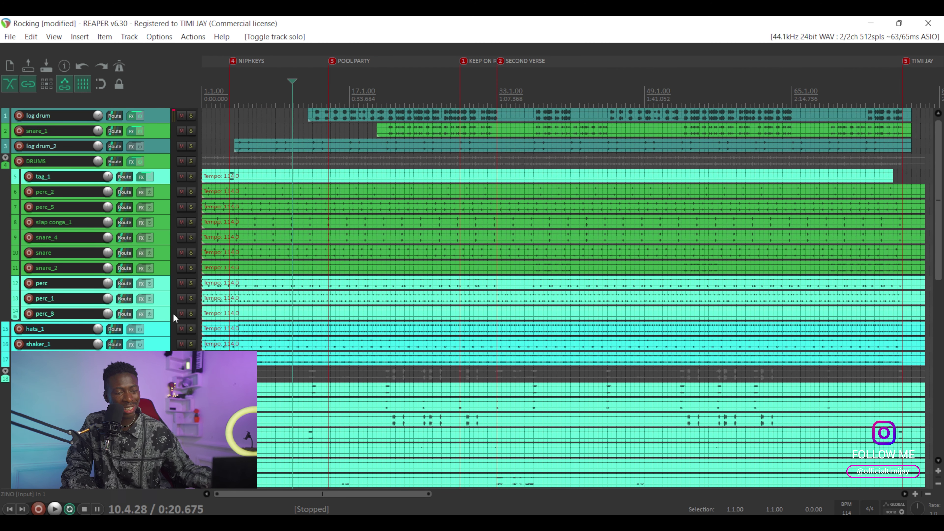
scroll(174, 314, down, 5)
scroll(172, 310, down, 9)
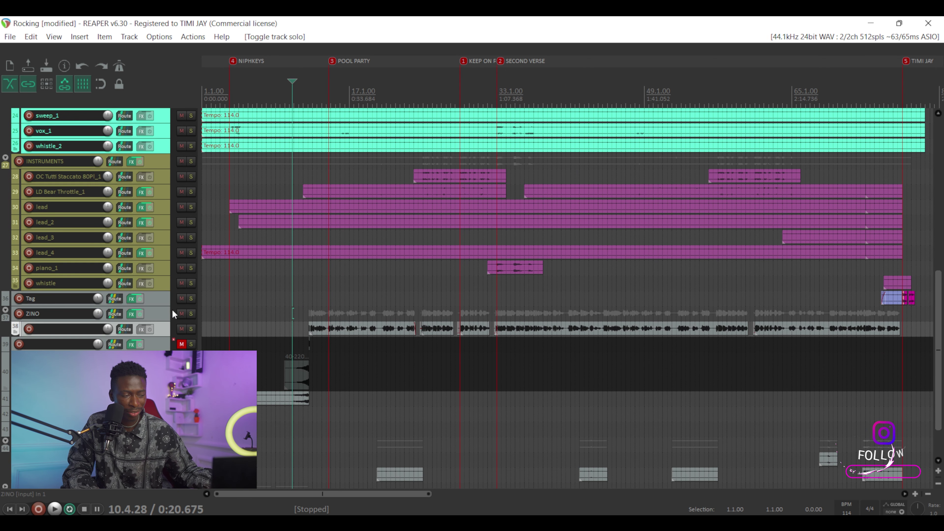
key(4)
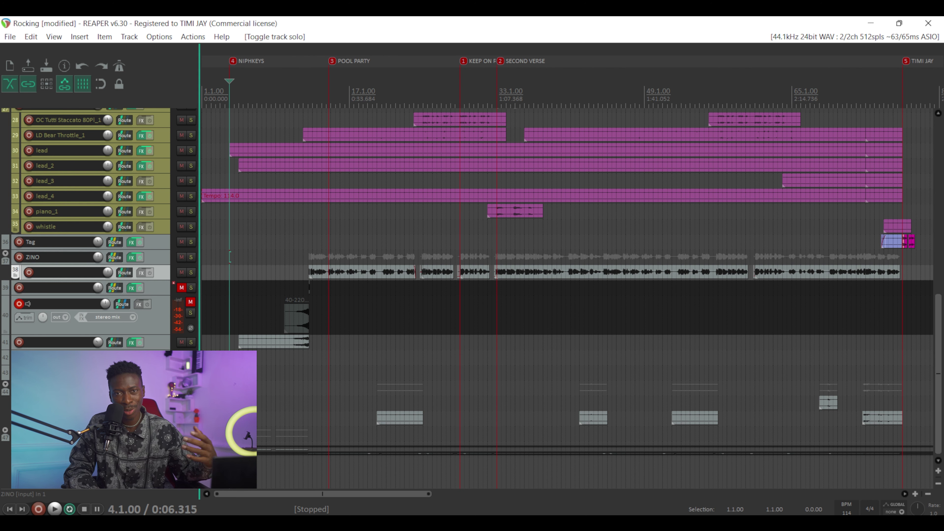
- Solo the track 44 group and play its first clip, restarting from near bar 20.2
click(411, 401)
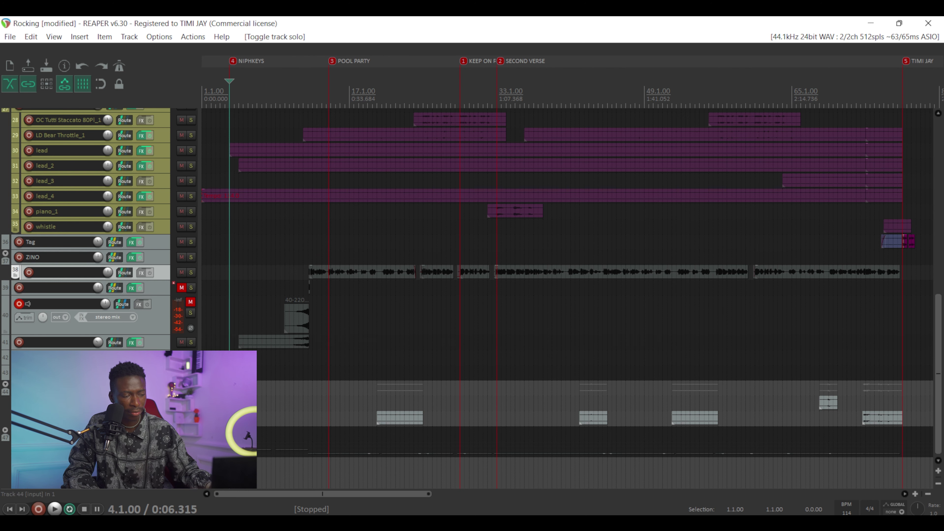
key(space)
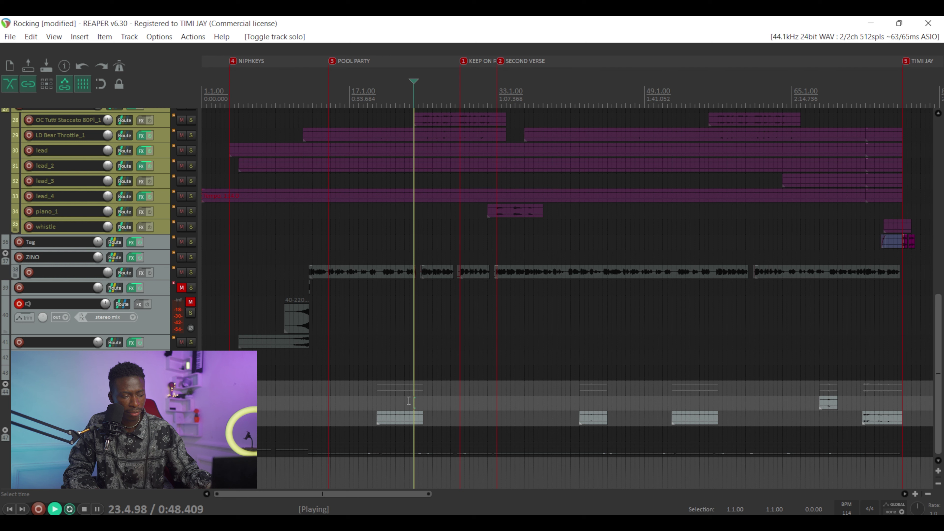
click(381, 401)
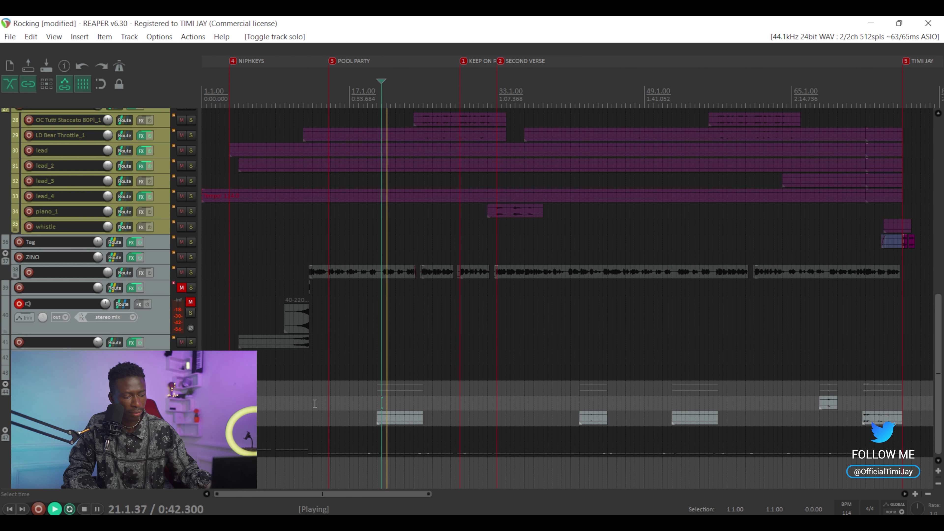
key(space)
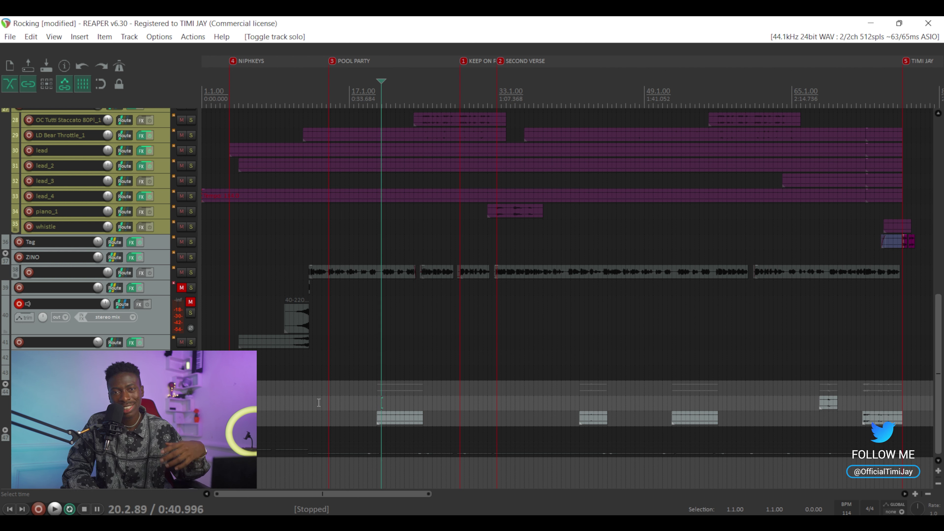